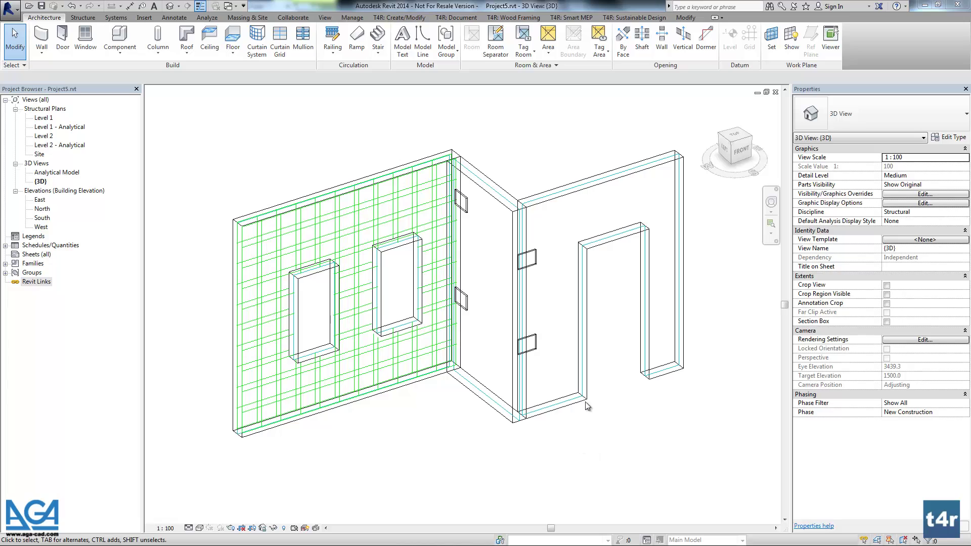
- Show the T4R: Document tab and float the Smart Assemblies panel over the 3D wall view
click(456, 17)
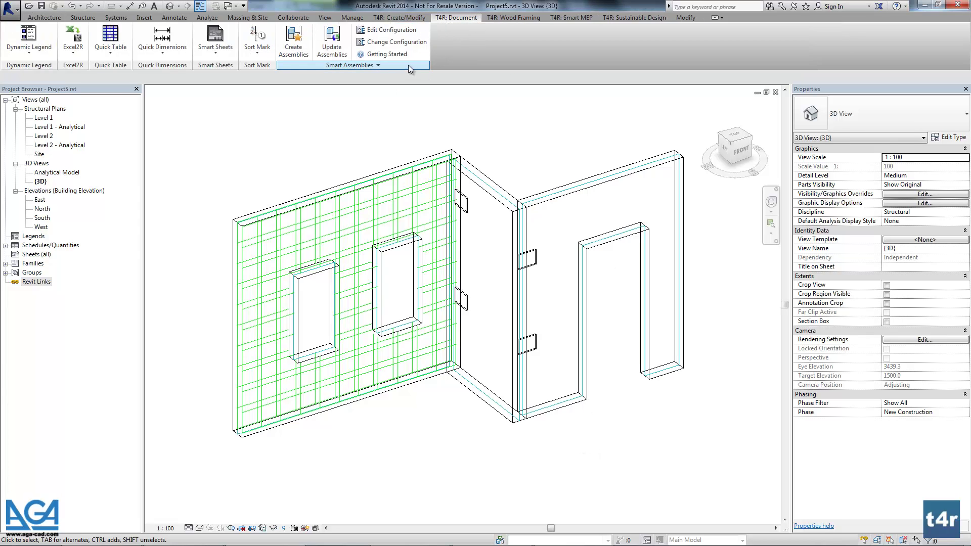
drag(408, 64, 314, 144)
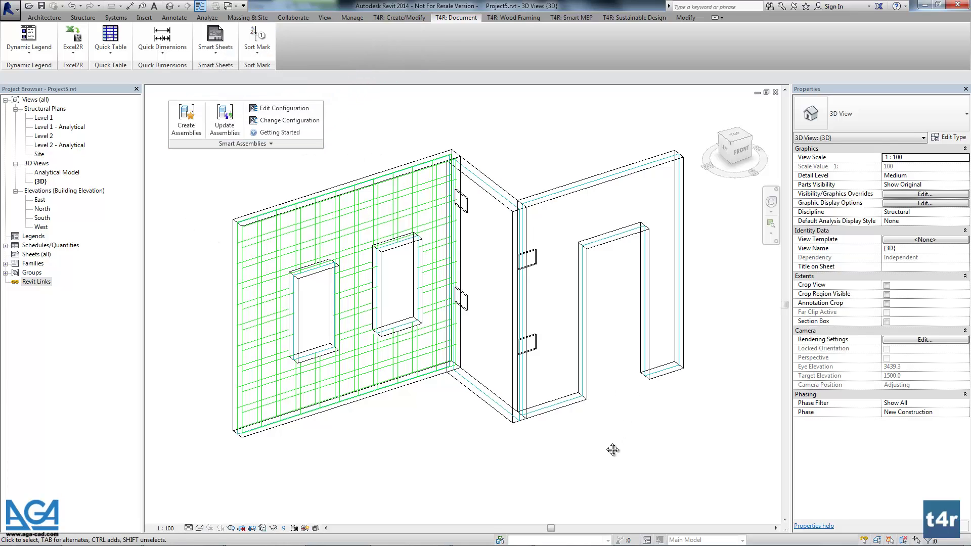
middle_drag(612, 449, 605, 447)
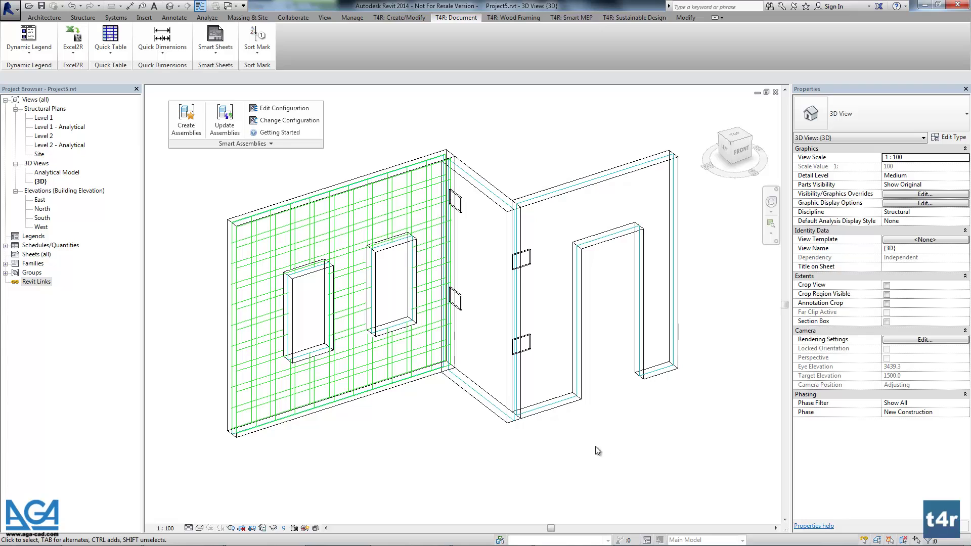
- Mark the doorway wall W-1 and the angled middle wall W-2
click(557, 408)
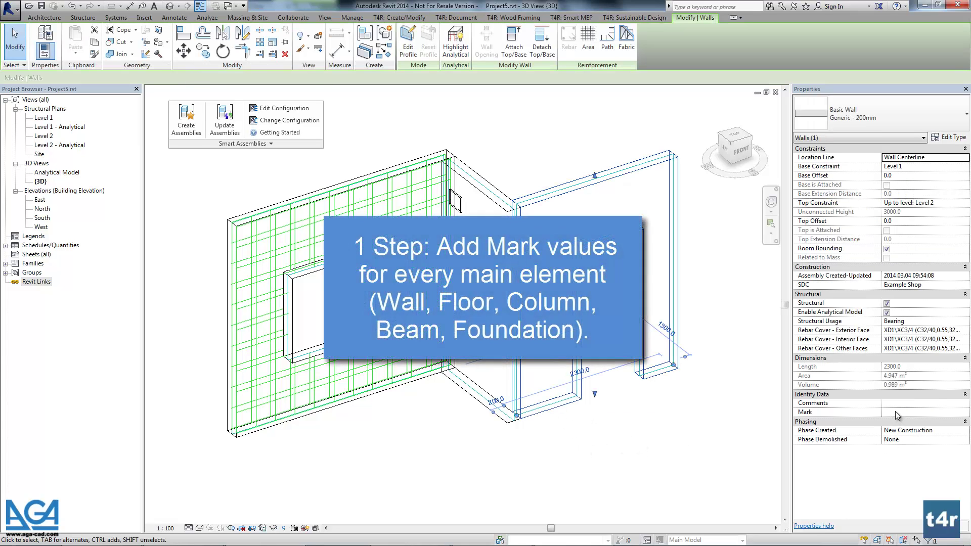
click(895, 411)
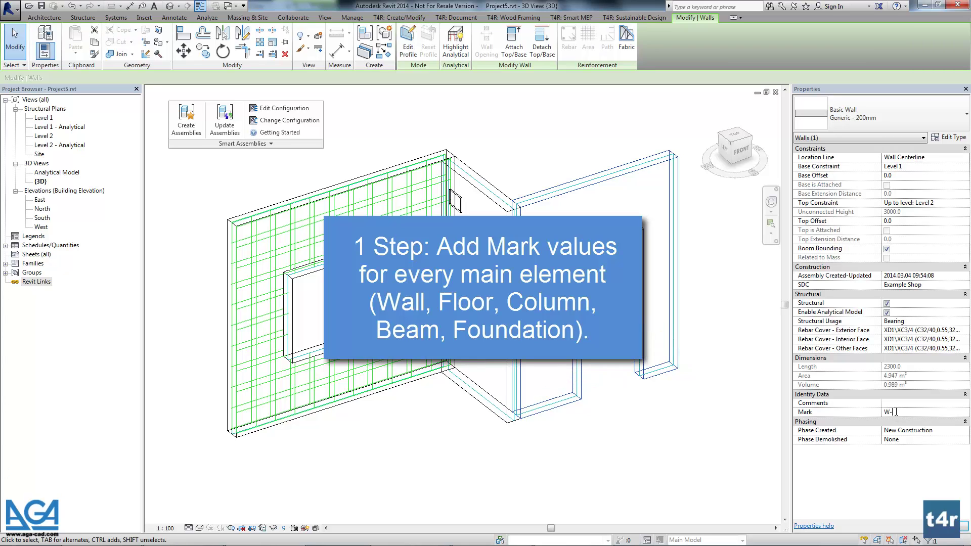
text(W-1)
click(465, 443)
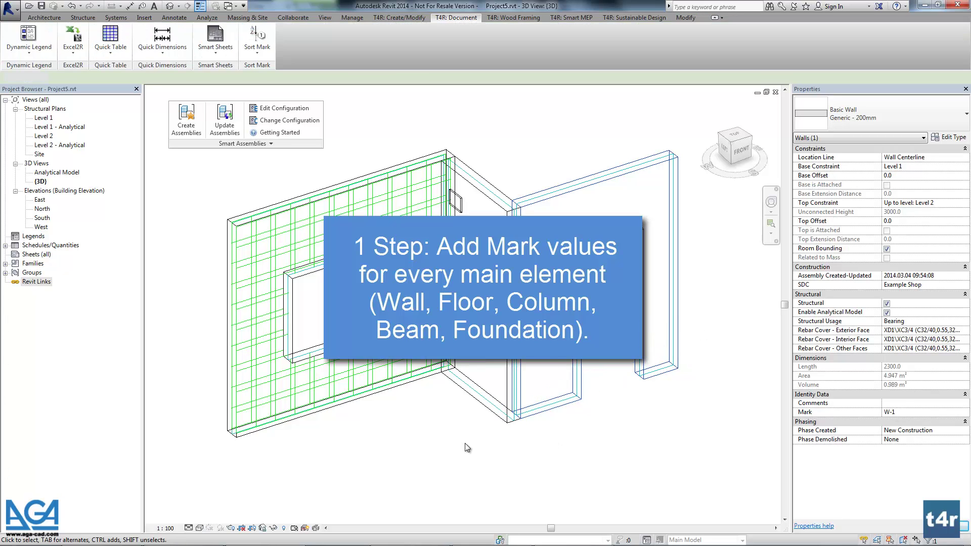
click(469, 395)
click(906, 410)
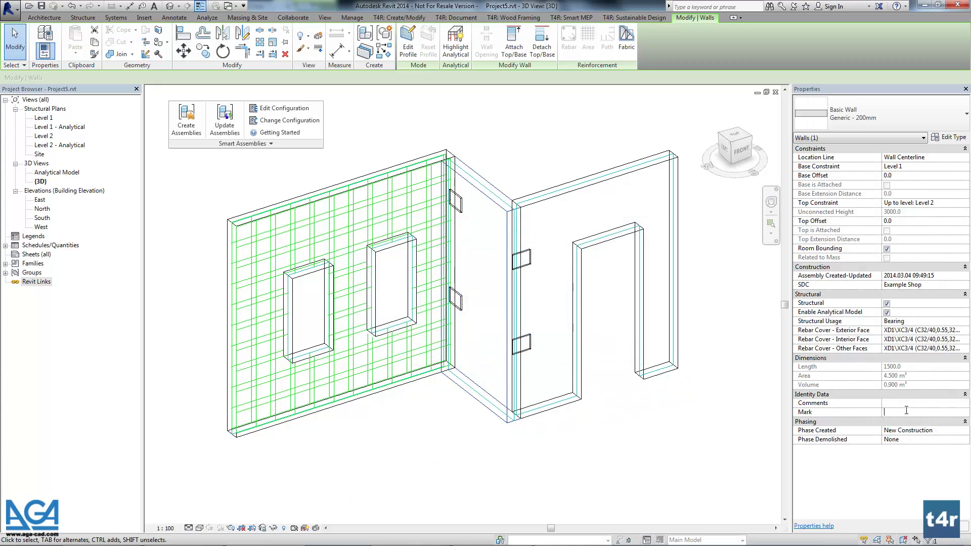
click(599, 472)
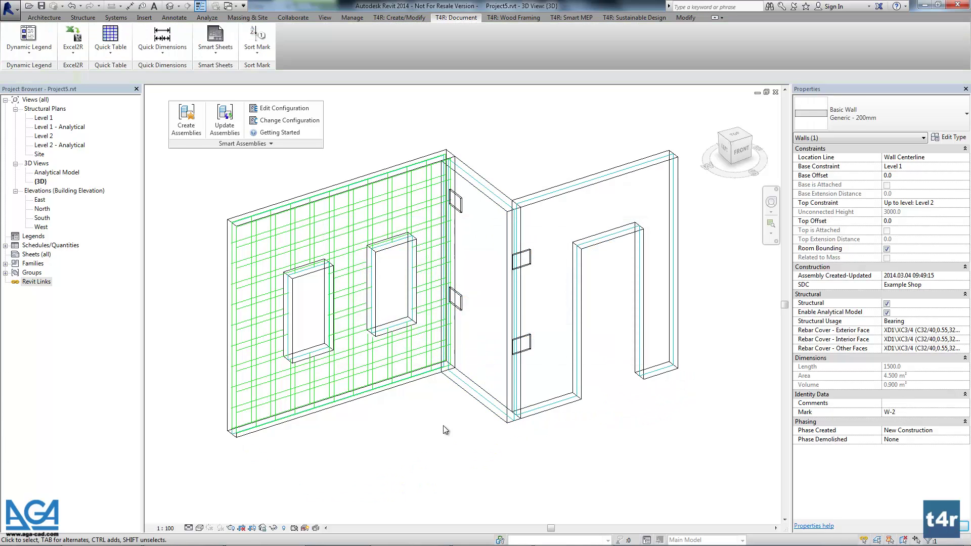
- Mark the large two-window wall W-3, picking it instead of the reinforcement, then reselect wall W-1
key(Tab)
click(377, 393)
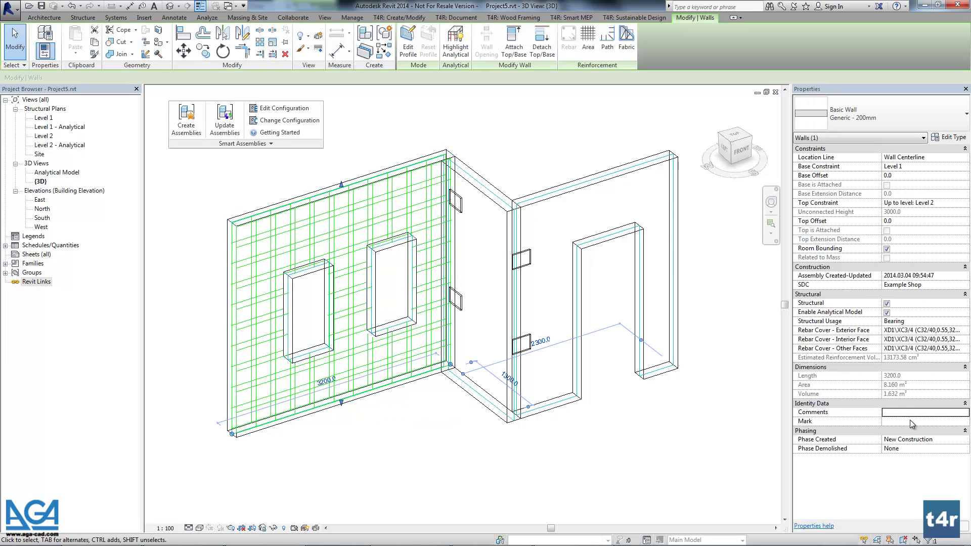
click(898, 421)
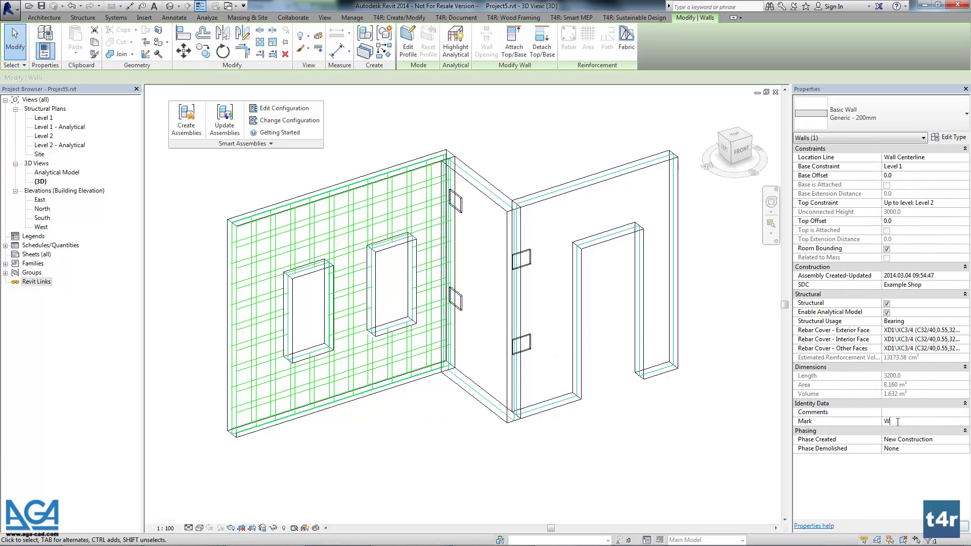
text(W-3)
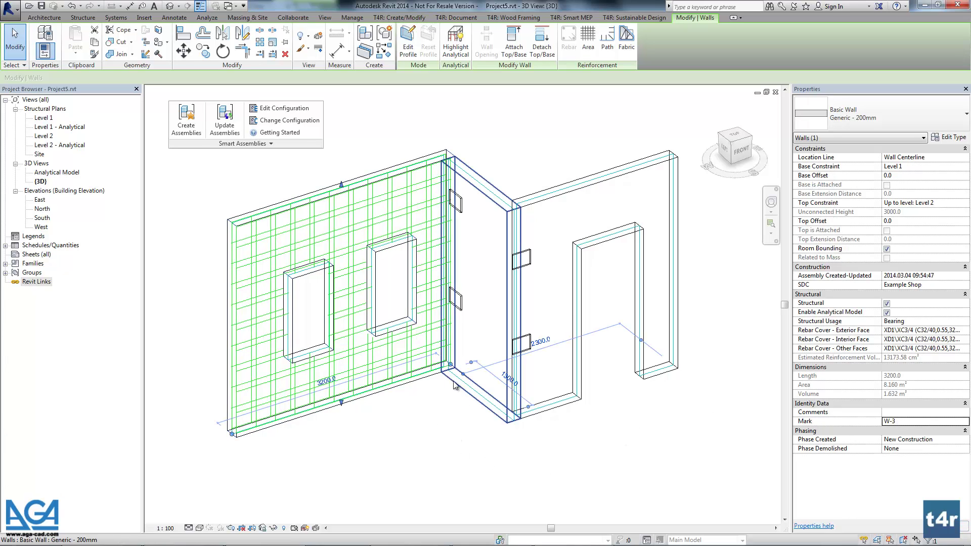
click(551, 429)
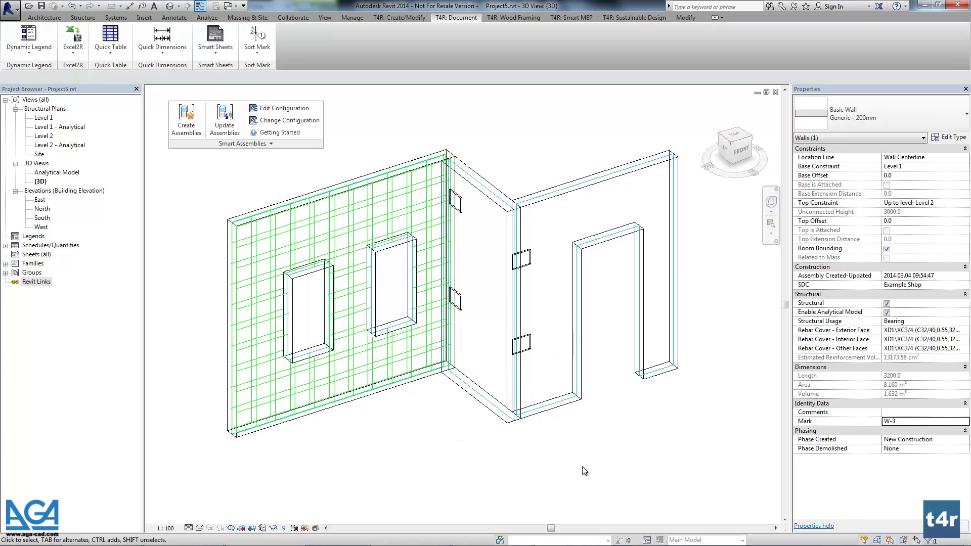
click(567, 409)
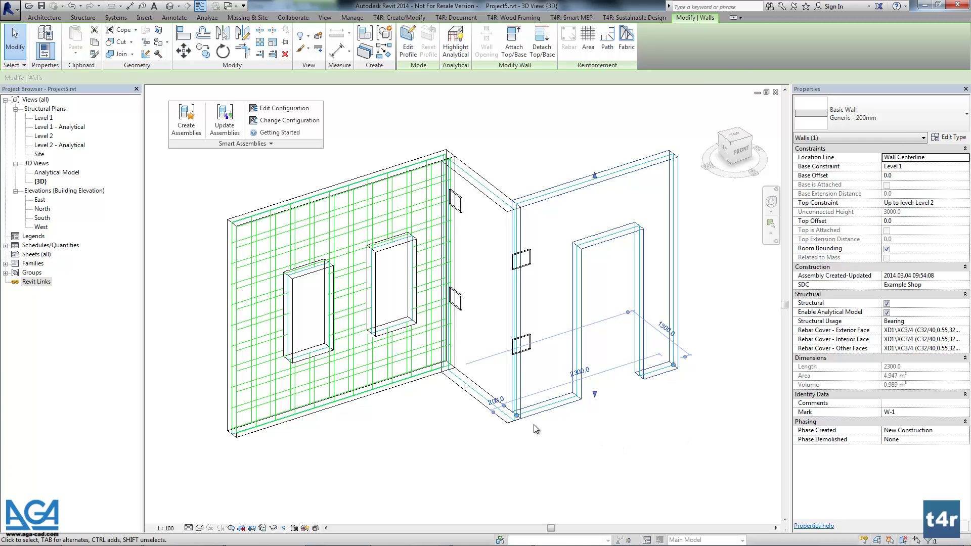
- Create assembly W-1 from the selected wall using the Example Shop configuration
click(186, 126)
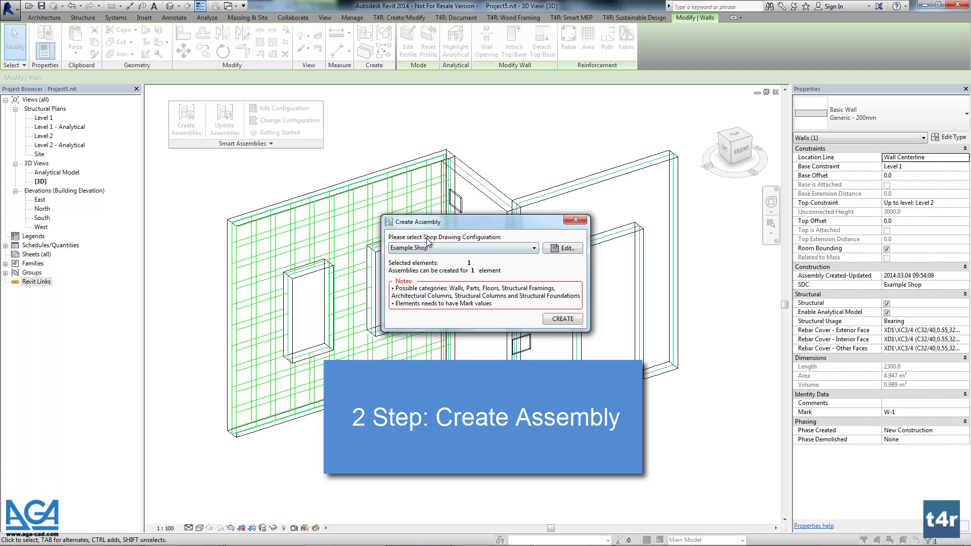
click(445, 249)
click(448, 248)
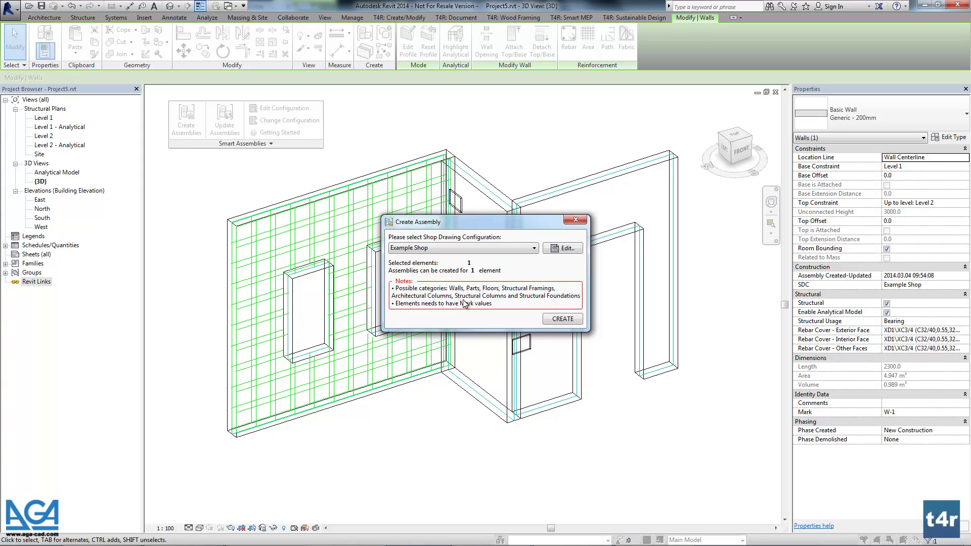
click(560, 319)
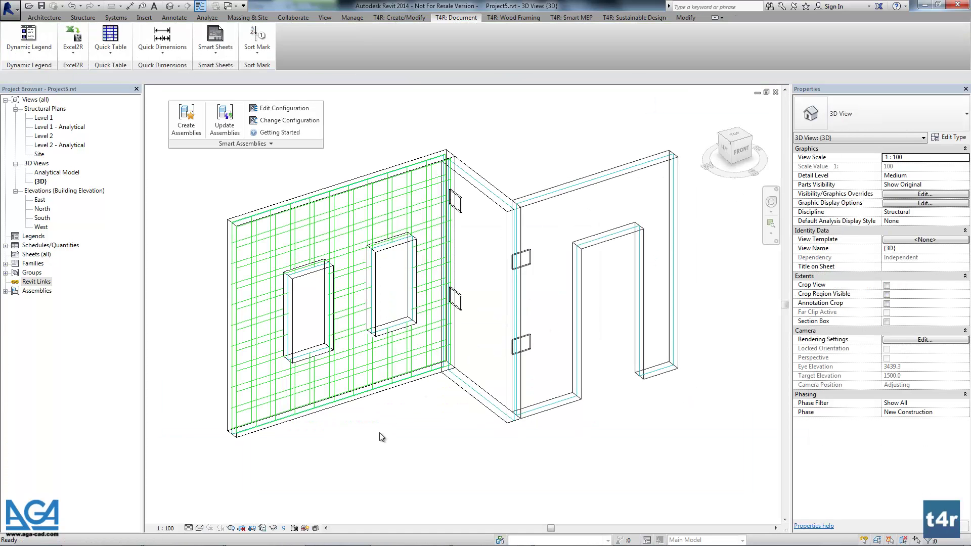
- Open W-1's front, left and top elevations, Section Beam, Material Takeoff and Part List, then return to {3D}
click(6, 292)
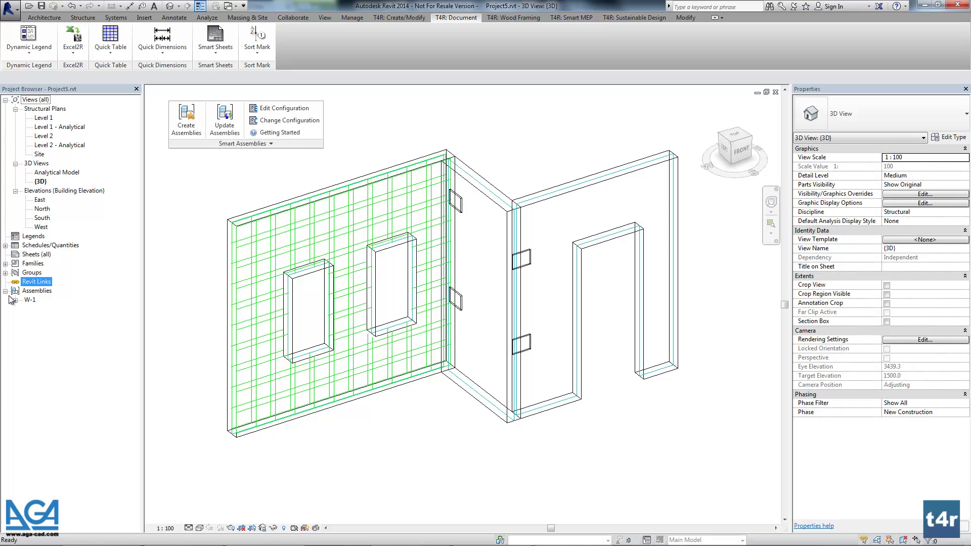
click(15, 300)
click(54, 309)
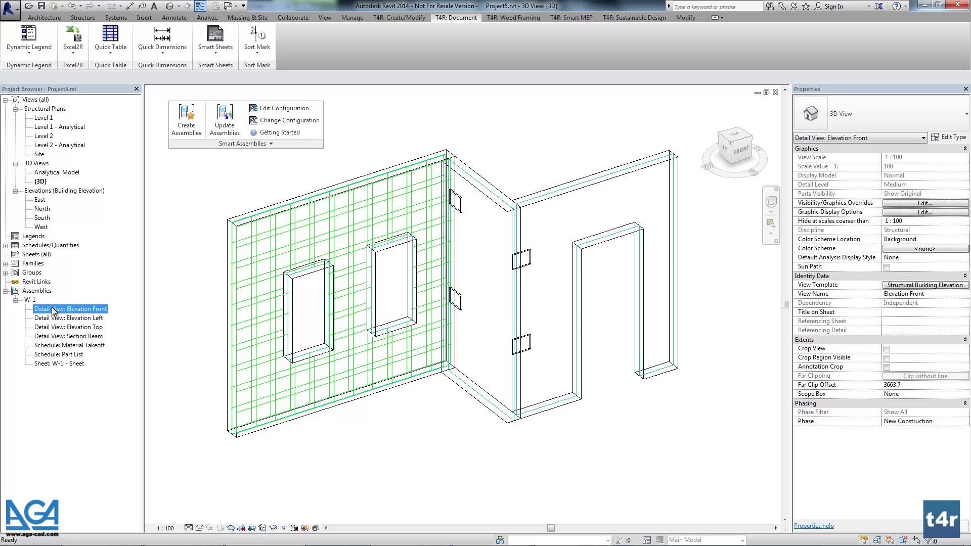
double_click(79, 309)
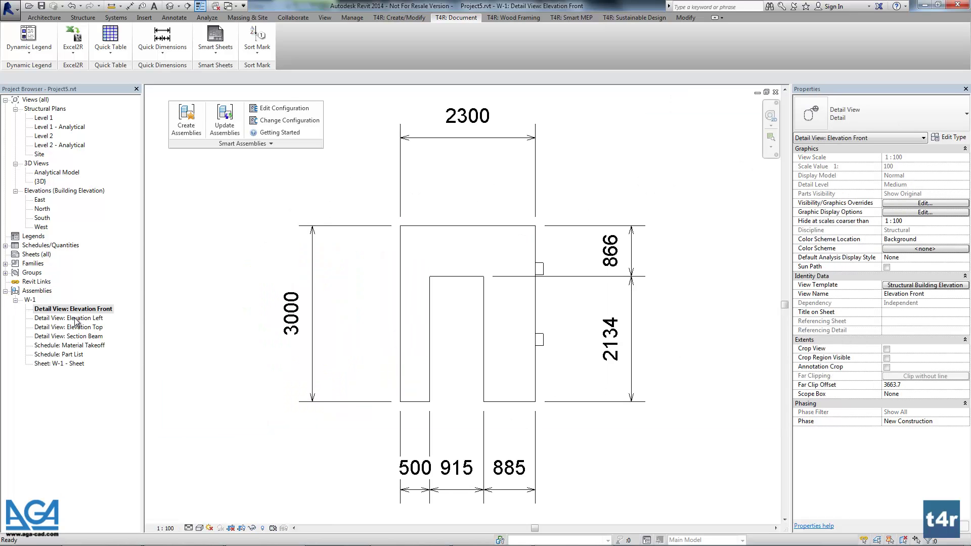
double_click(77, 318)
double_click(71, 329)
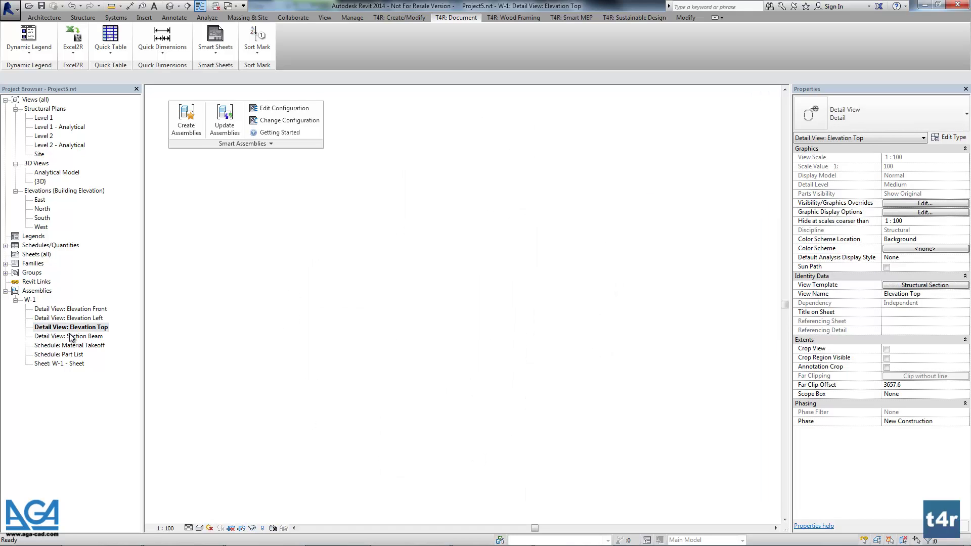
double_click(72, 337)
double_click(70, 346)
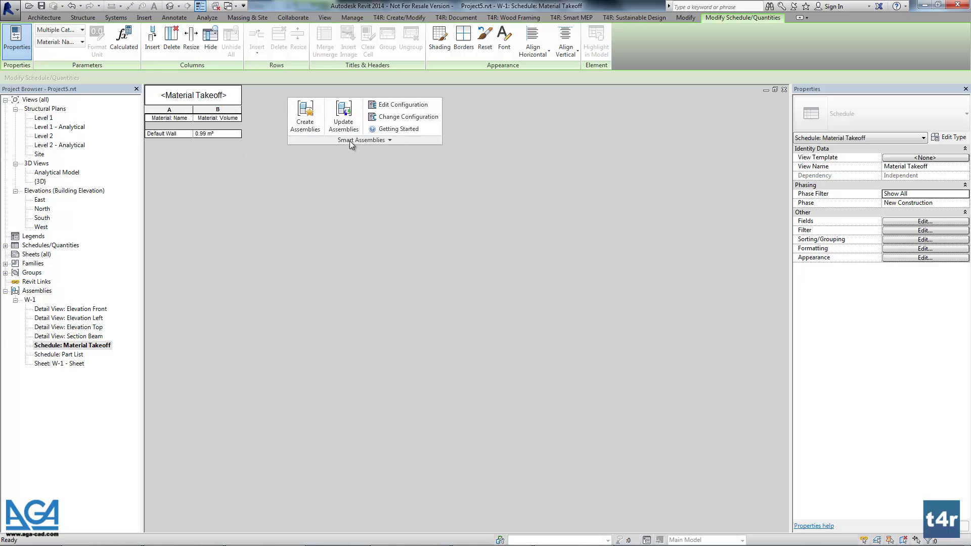
double_click(76, 355)
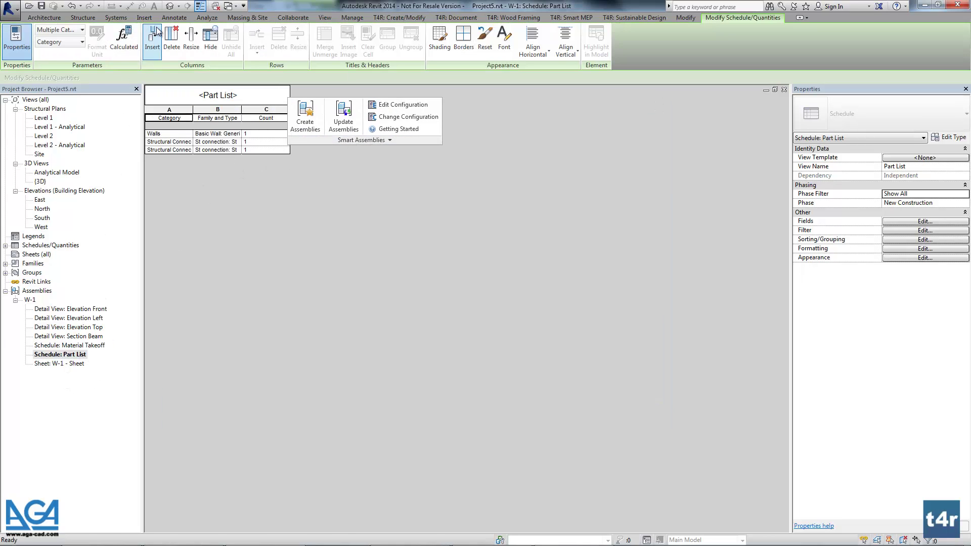
click(170, 7)
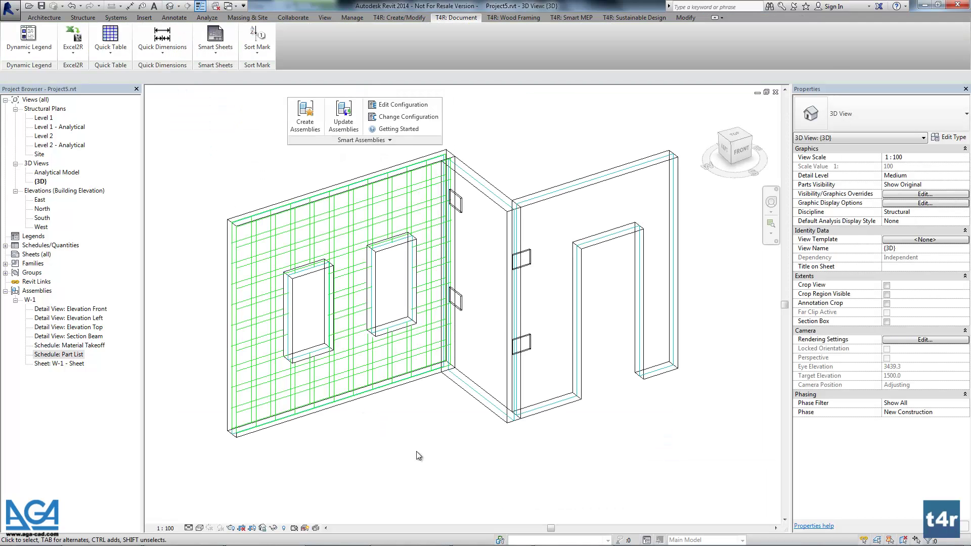
middle_drag(423, 453, 418, 445)
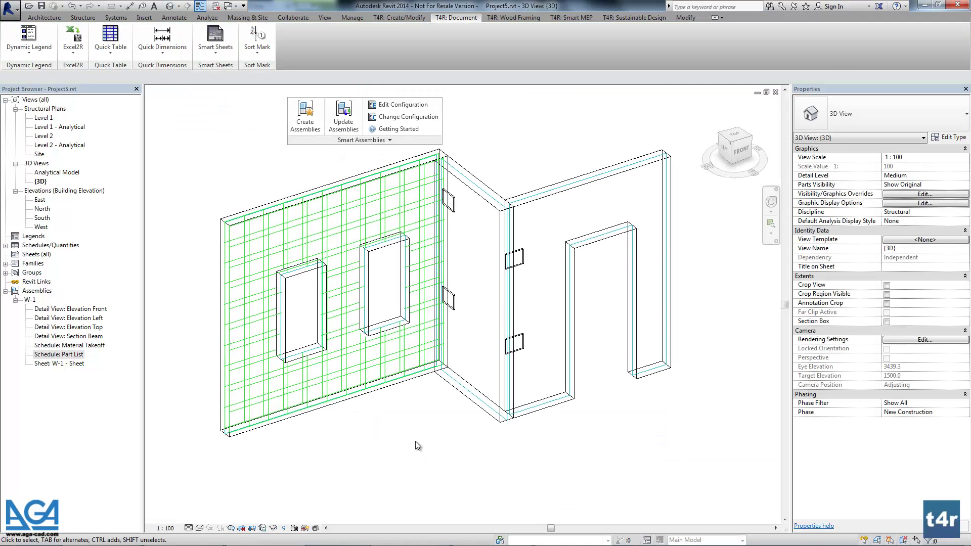
- Open the Shop Drawing Configurations dialog from the Smart Assemblies extra options
click(389, 139)
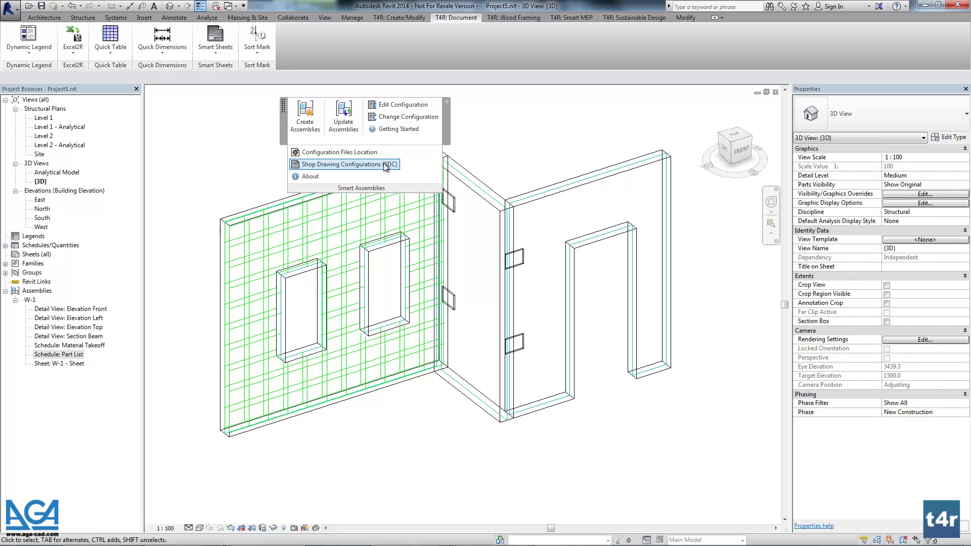
click(383, 163)
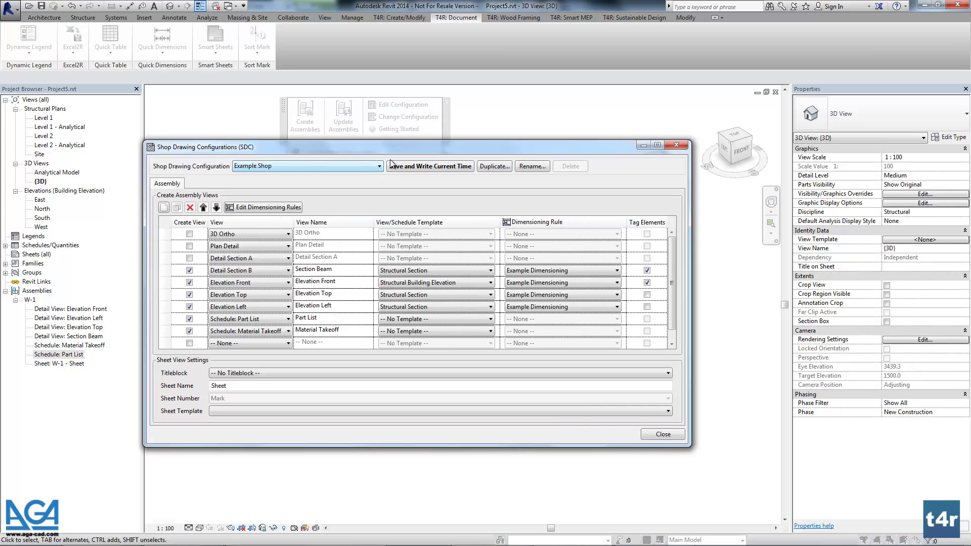
drag(399, 149, 419, 133)
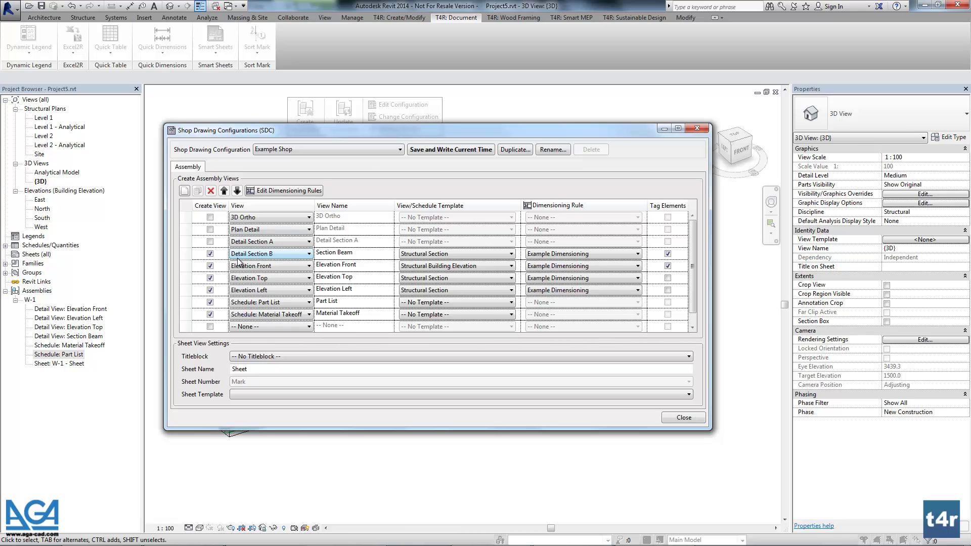
- Review the Section Beam, Elevation Front, Top, Left, Part List and Material Takeoff view names
click(356, 257)
click(353, 268)
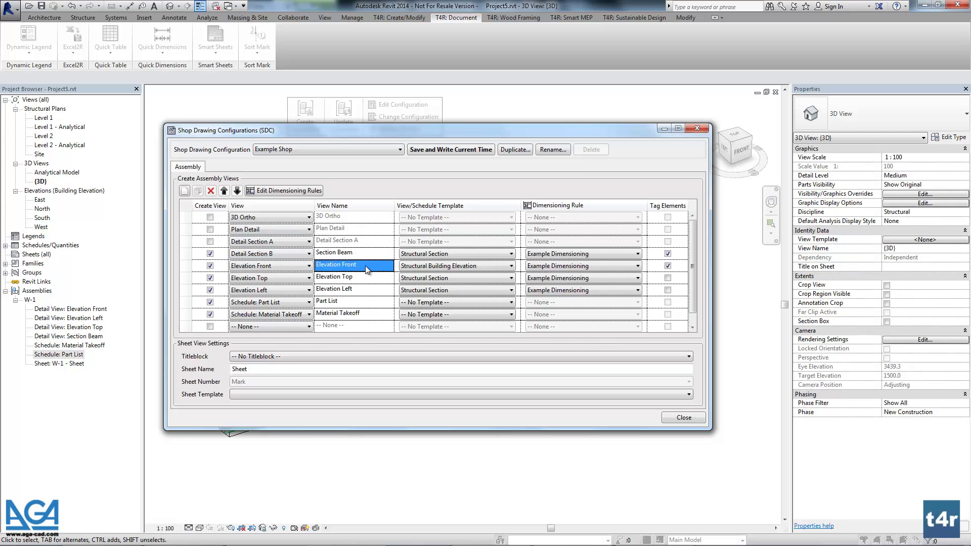
click(352, 268)
click(371, 278)
click(370, 279)
click(371, 291)
click(372, 291)
click(370, 303)
click(373, 316)
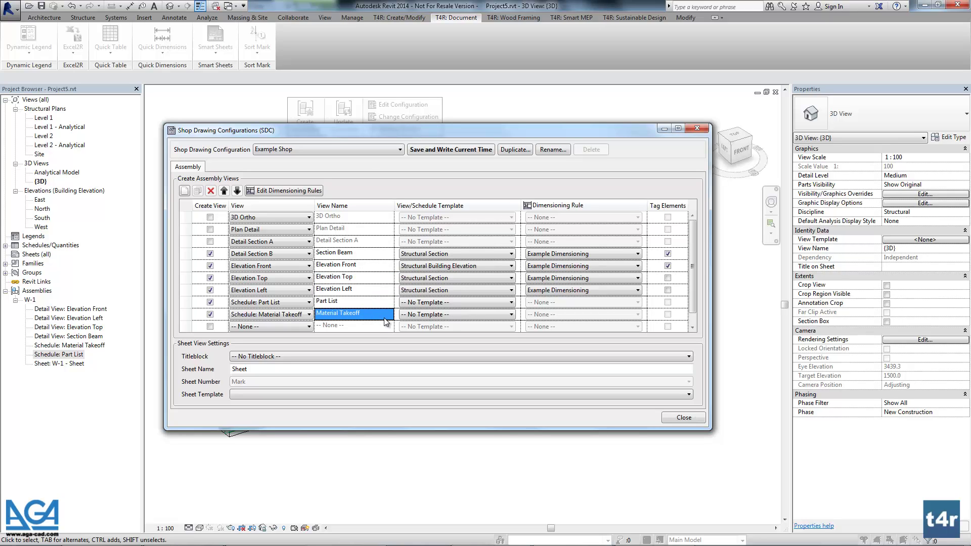
click(383, 318)
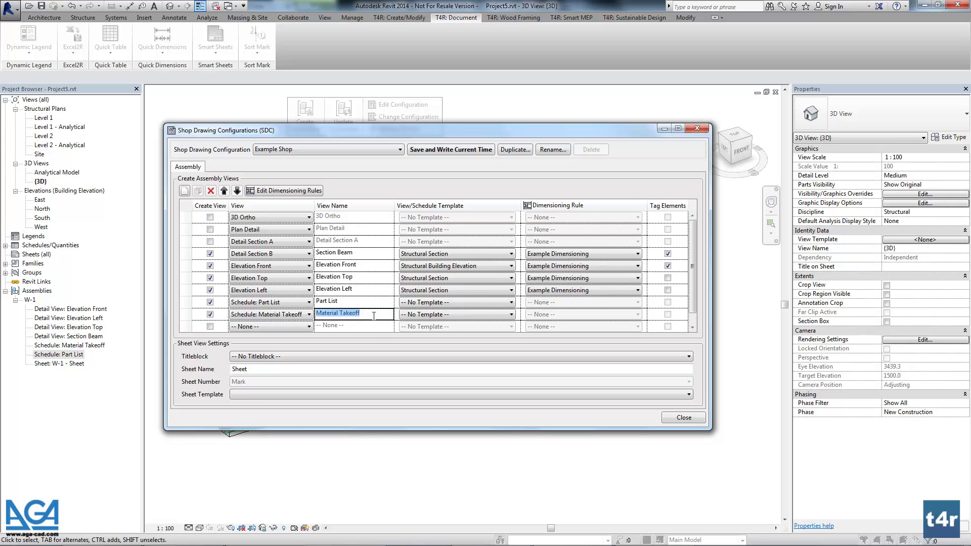
click(361, 257)
- Set Section Beam and Elevation Top to Structural Section, and Elevation Front to Structural Building Elevation
click(452, 256)
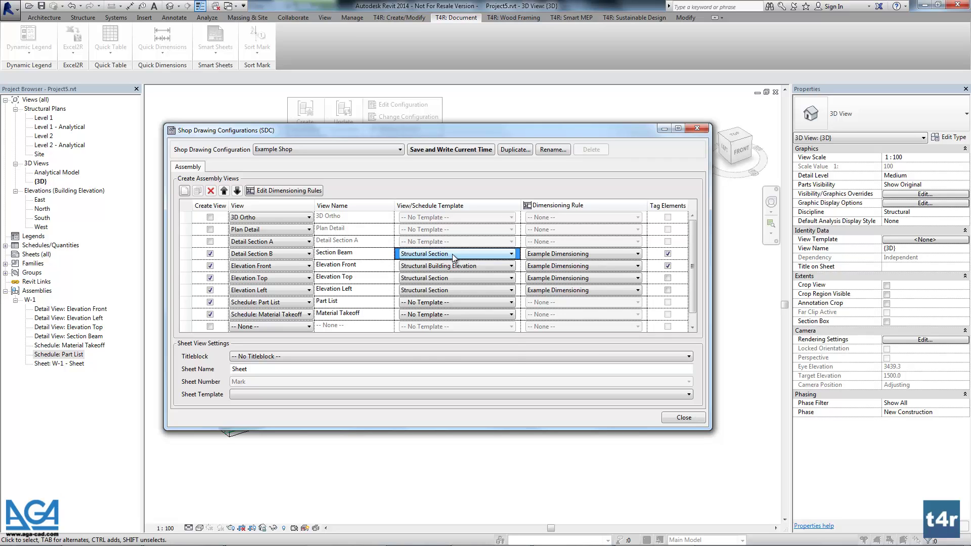
click(452, 257)
click(452, 254)
click(464, 266)
click(464, 265)
click(460, 277)
click(459, 277)
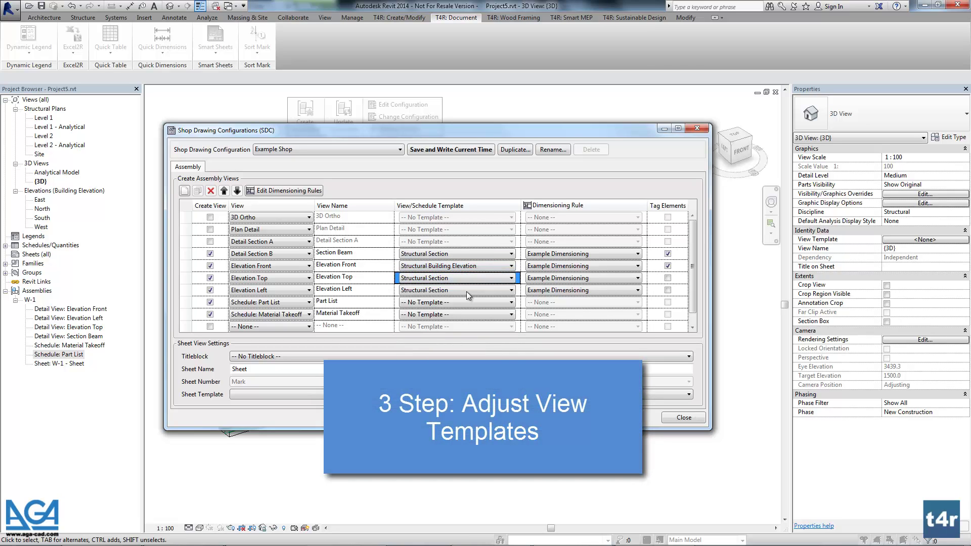
- Open W-1's Elevation Front view, check its Structural Building Elevation template, and open View Templates
click(684, 417)
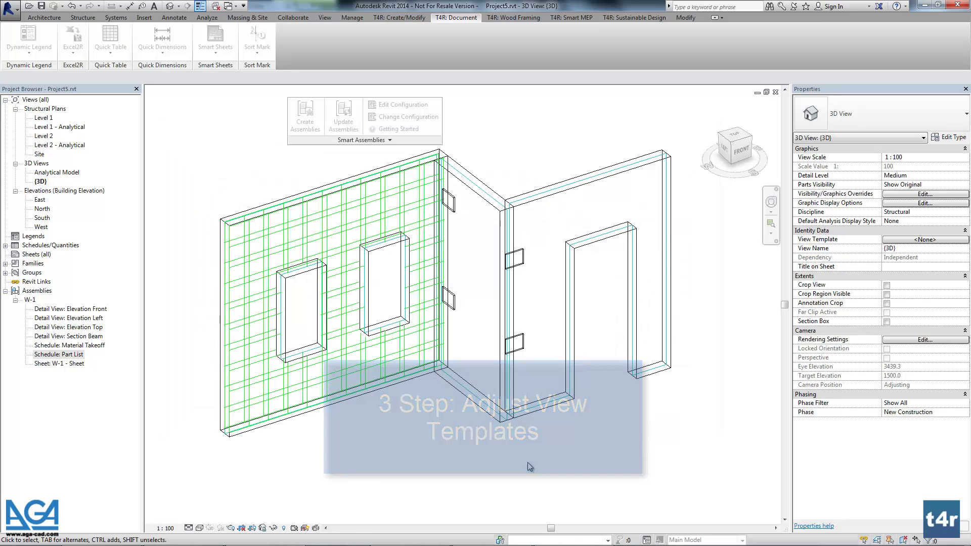
double_click(72, 309)
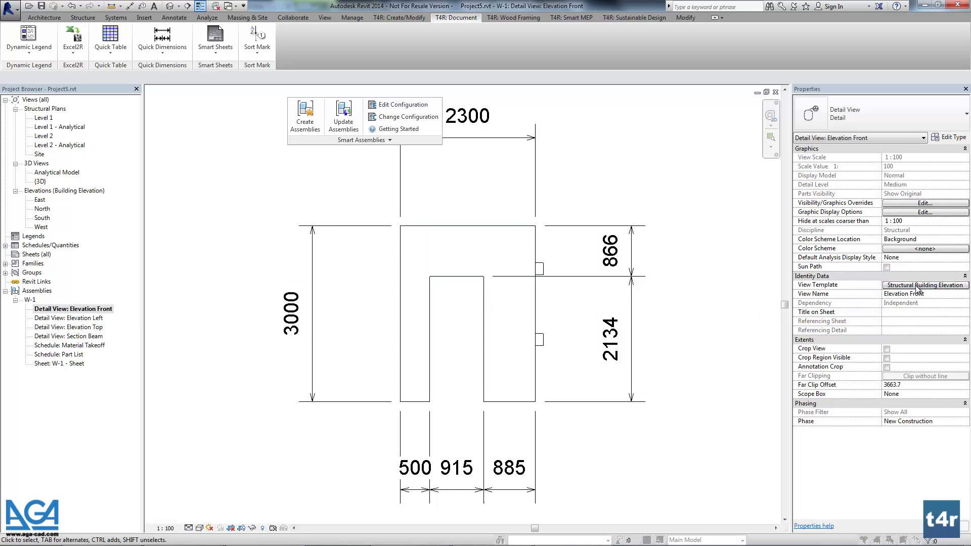
click(918, 288)
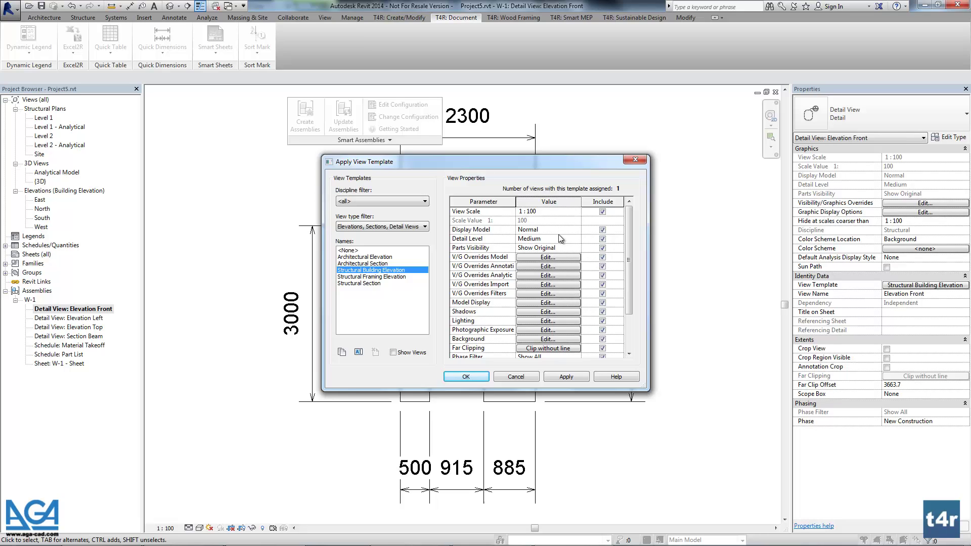
click(516, 376)
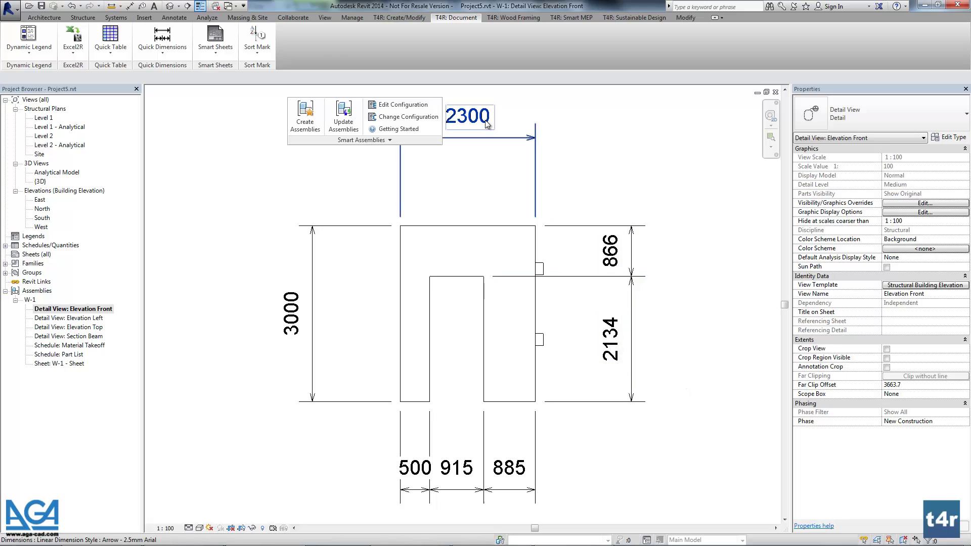
click(326, 17)
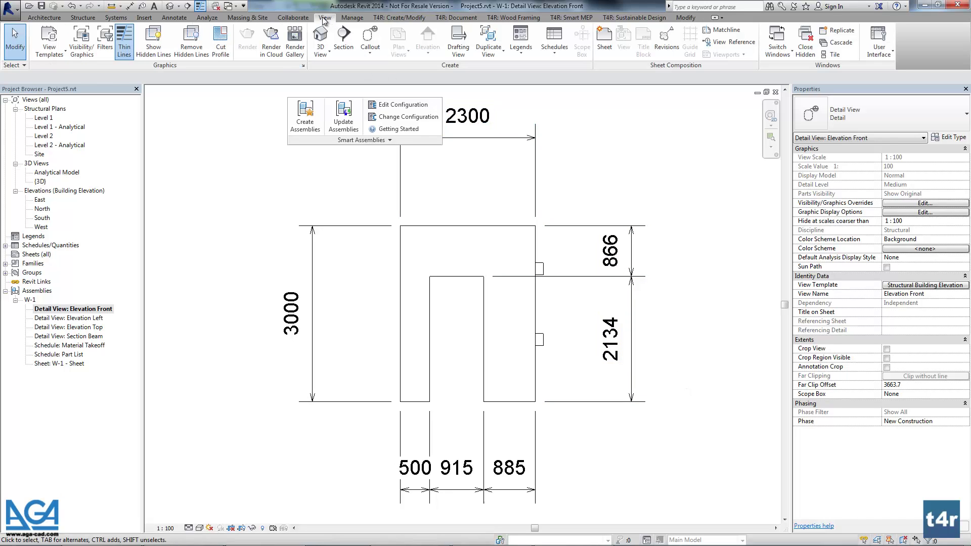
click(53, 59)
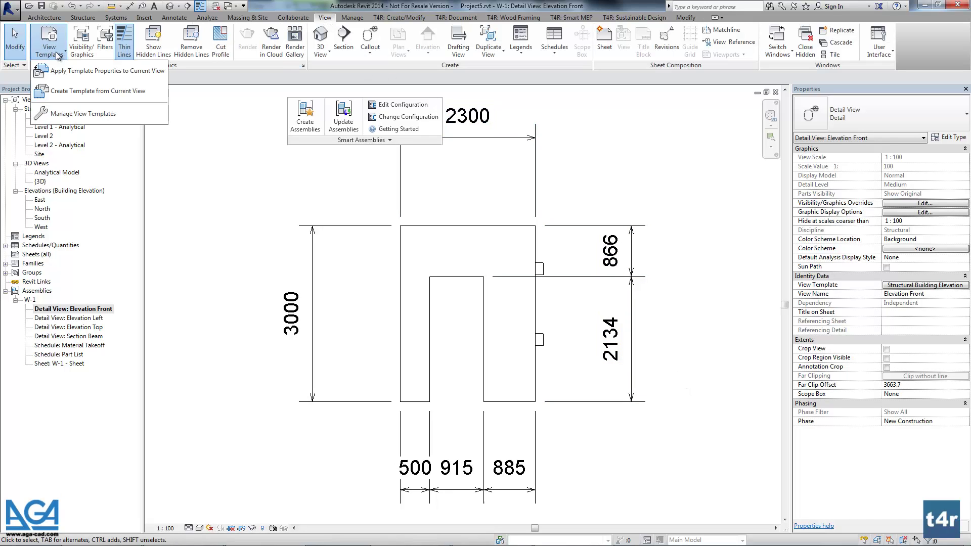
- Open Manage View Templates and browse the template filter options
click(80, 115)
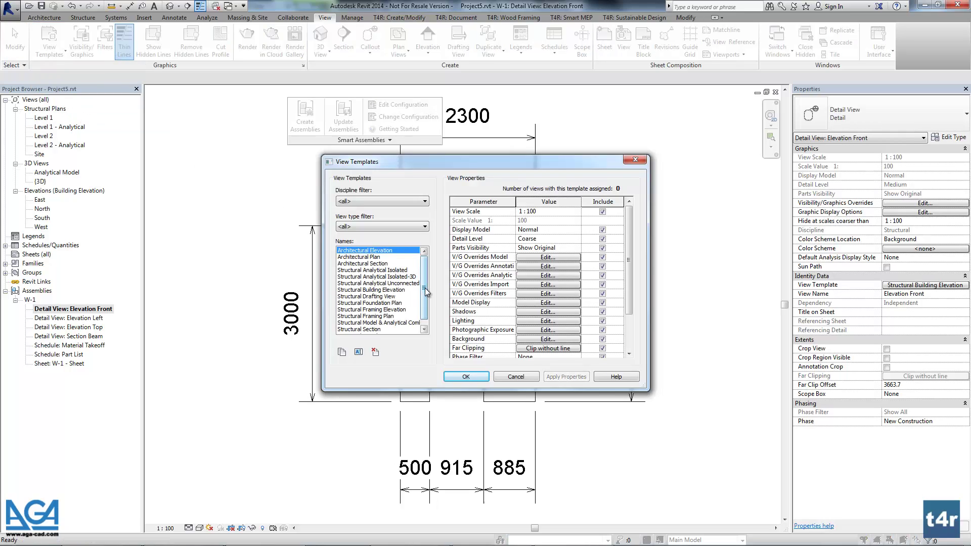
drag(425, 289, 426, 296)
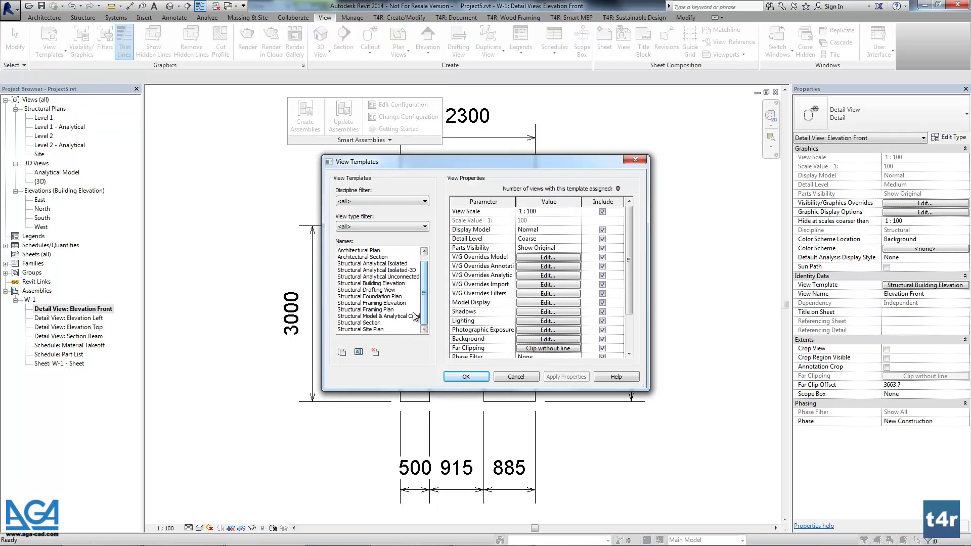
click(383, 224)
click(382, 208)
click(381, 201)
click(418, 280)
drag(425, 282, 423, 274)
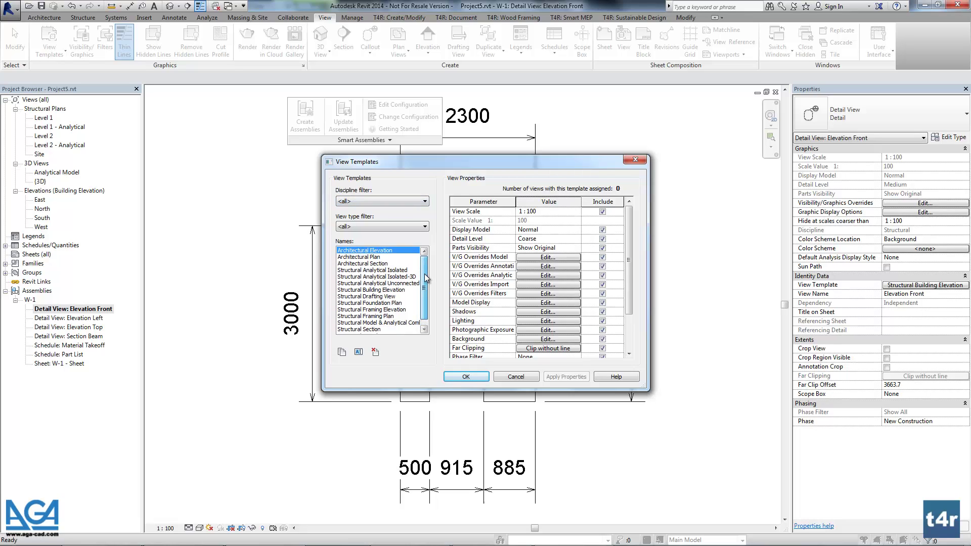
- Change the Structural Building Elevation template's View Scale from 1 : 100 to 1 : 20
click(401, 290)
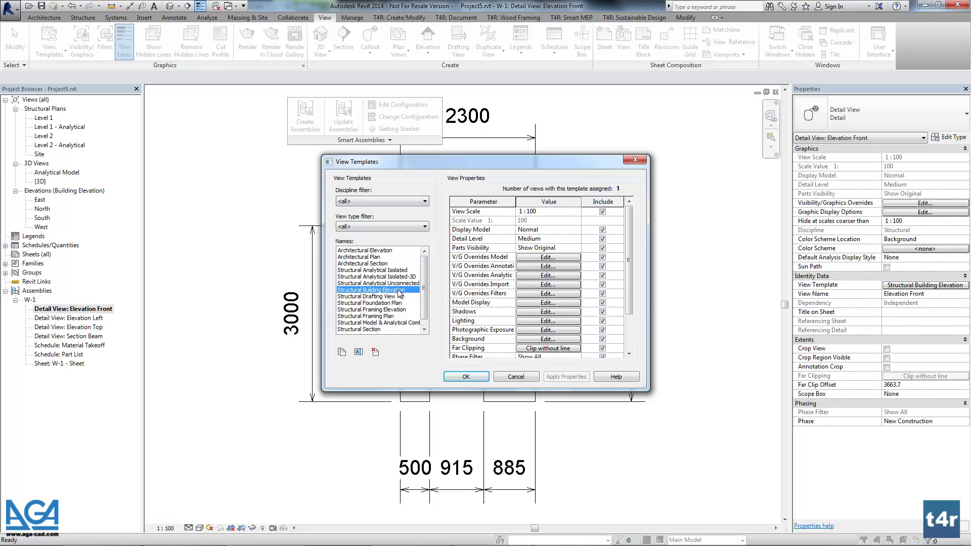
click(552, 211)
click(577, 212)
drag(577, 242, 577, 239)
click(533, 221)
drag(633, 274, 628, 240)
click(479, 379)
- Select the W-1 assembly, reopen Shop Drawing Configurations and list Elevation Top's template choices
middle_drag(596, 368, 564, 378)
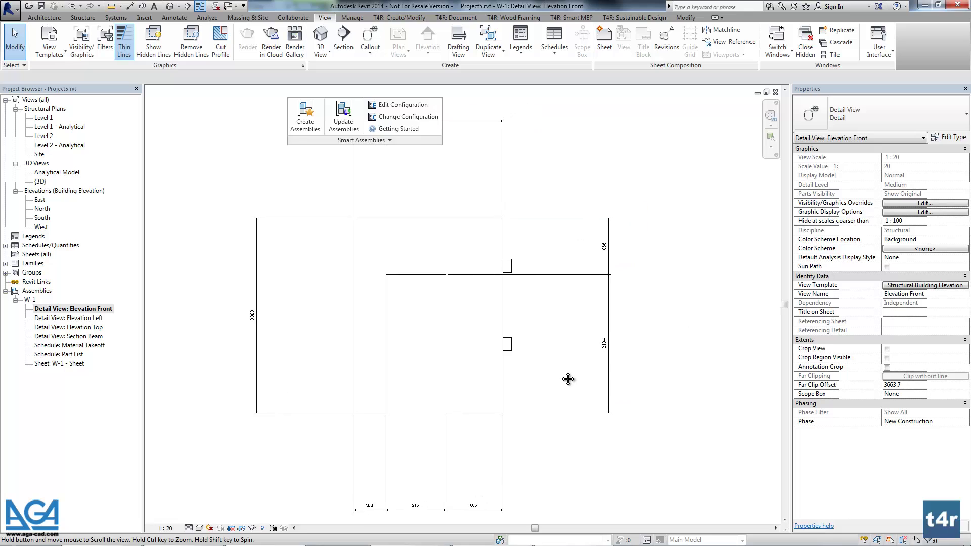
click(503, 366)
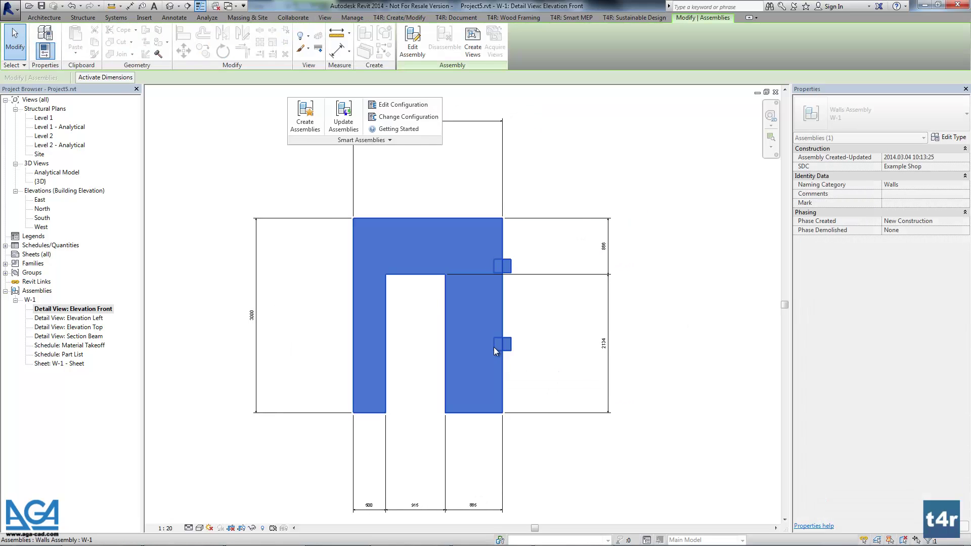
click(341, 140)
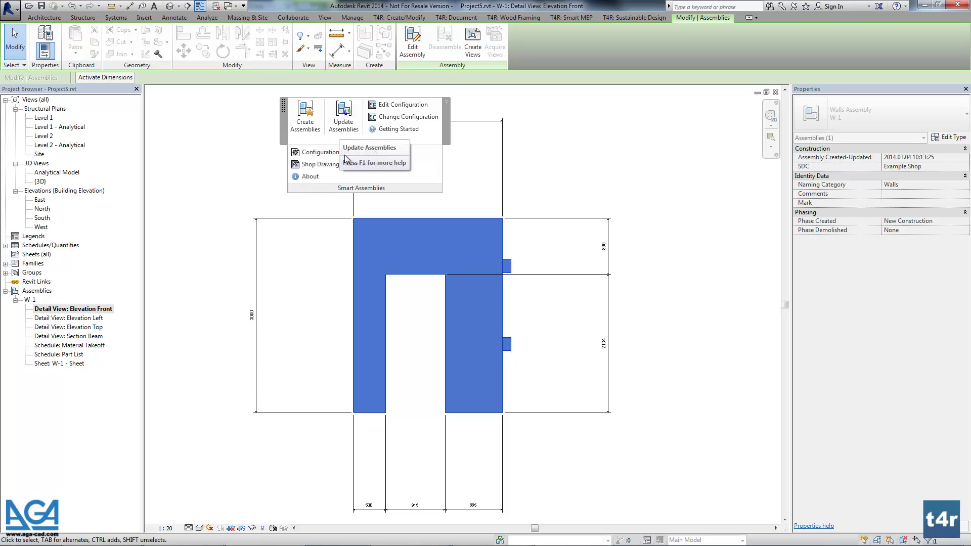
click(345, 164)
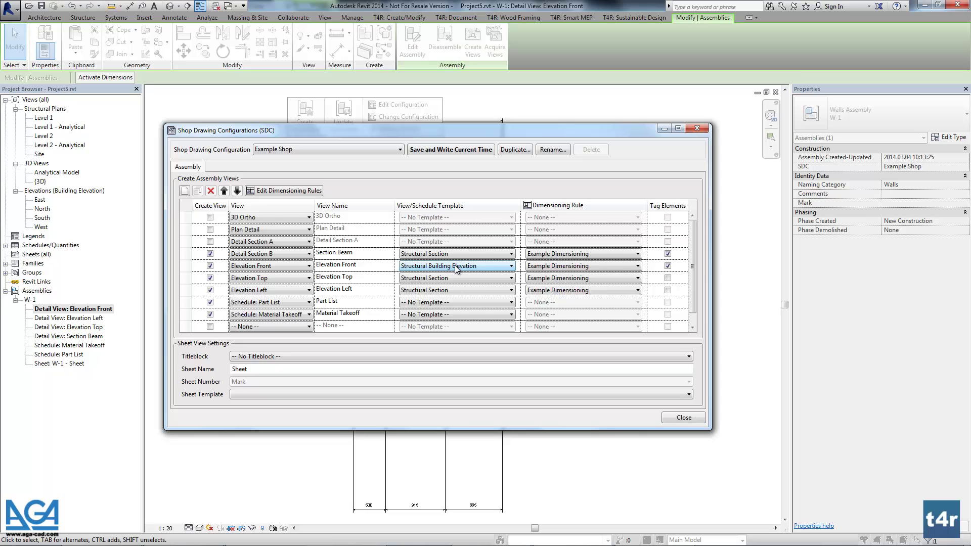
click(461, 278)
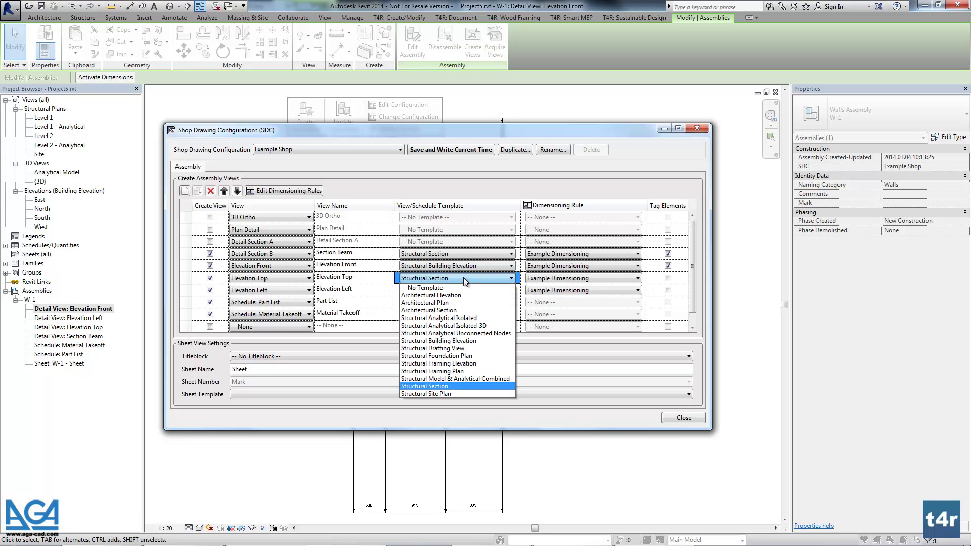
- Keep Elevation Top on Structural Section, then update W-1 so its front elevation regenerates at 1 : 20
click(464, 277)
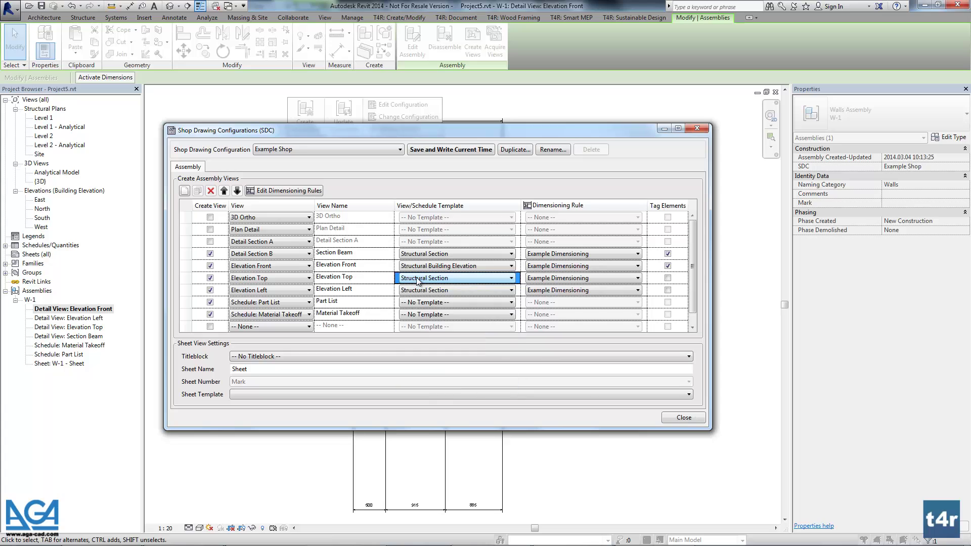
click(684, 418)
click(344, 122)
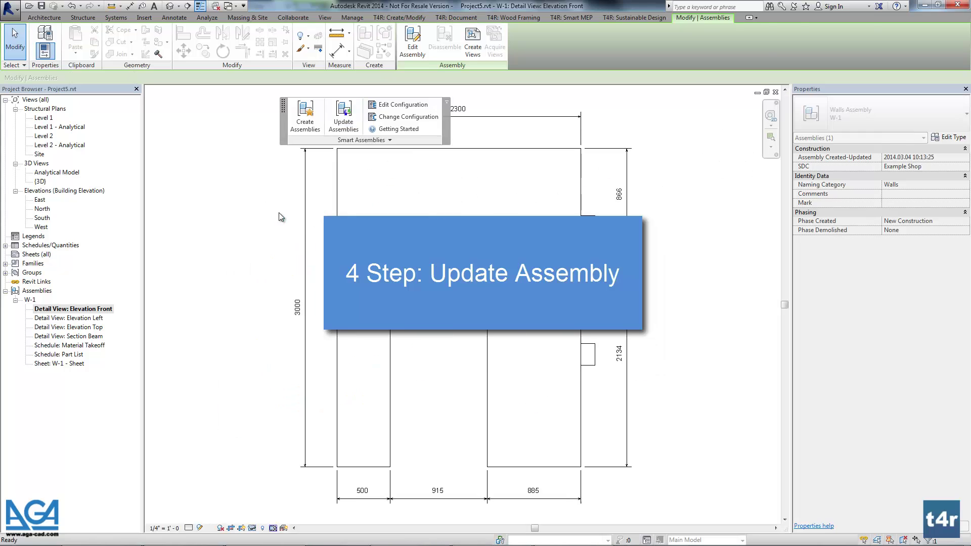
click(281, 218)
scroll(265, 232, down, 1)
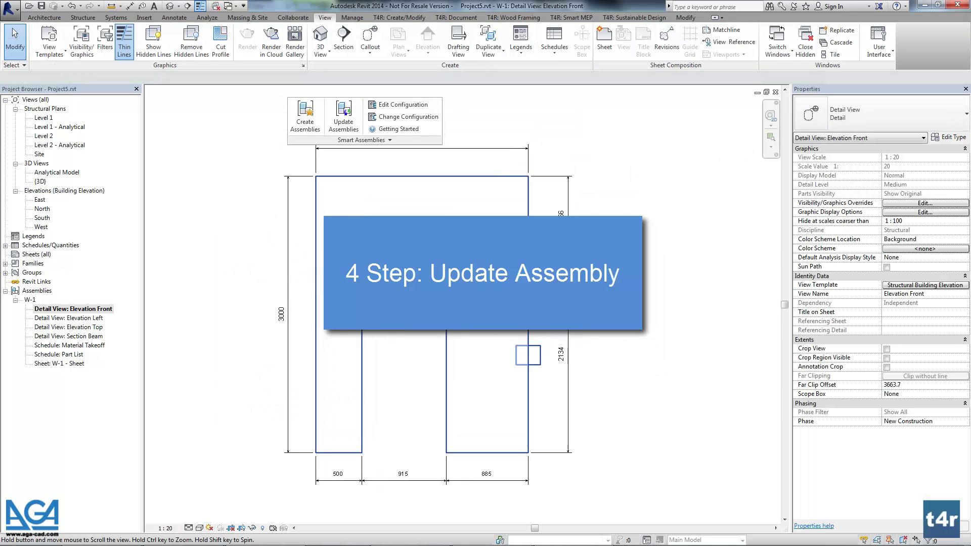
scroll(502, 208, down, 1)
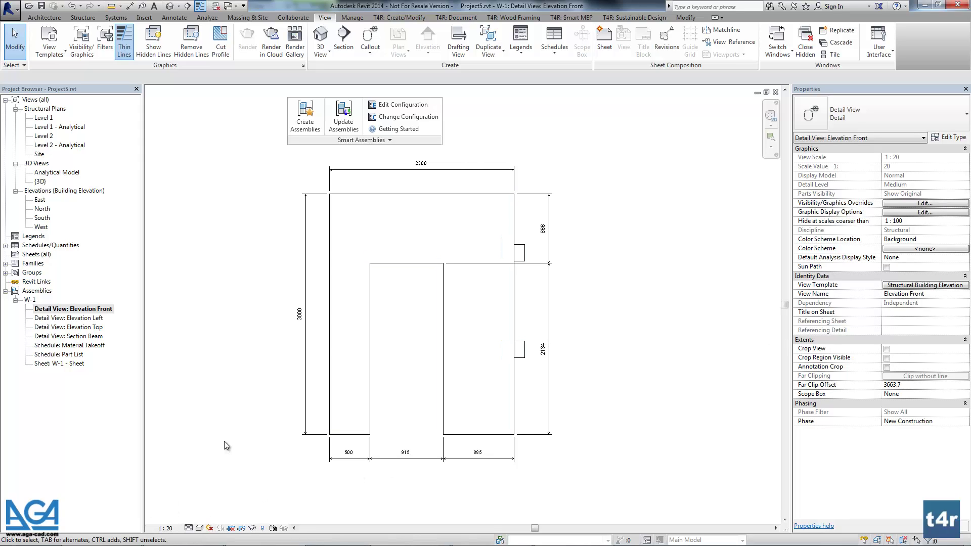
middle_drag(273, 477, 279, 472)
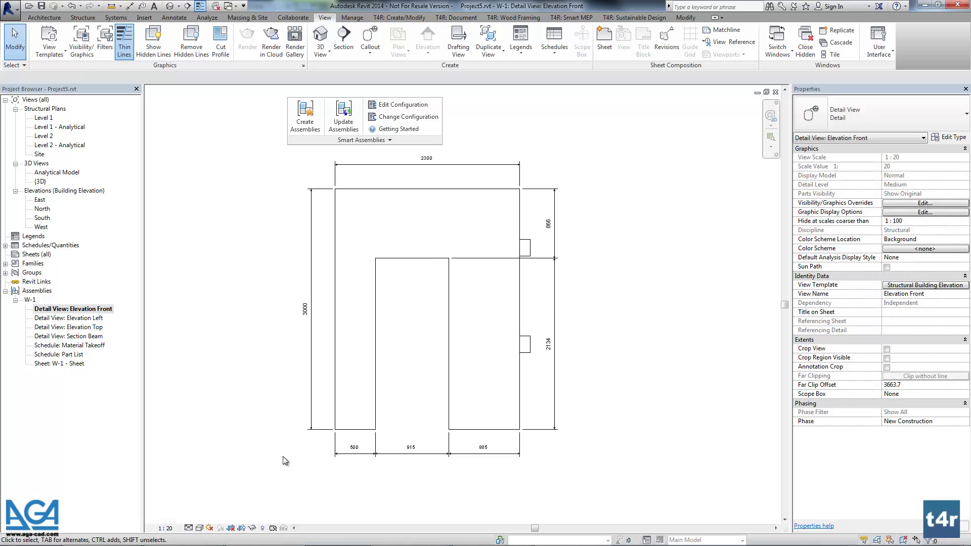
- Open the Elevation Top view and set its Structural Section template's View Scale to 1 : 20
double_click(82, 318)
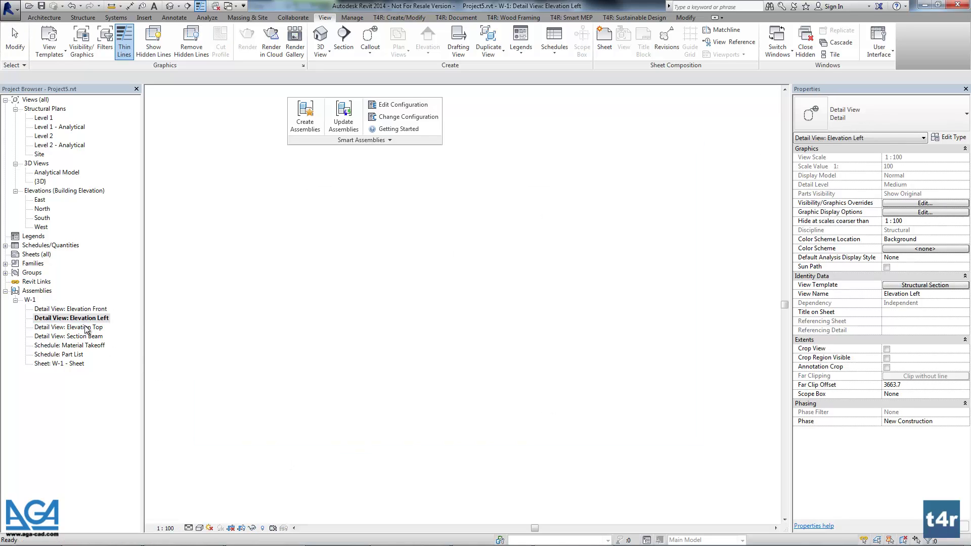
click(86, 327)
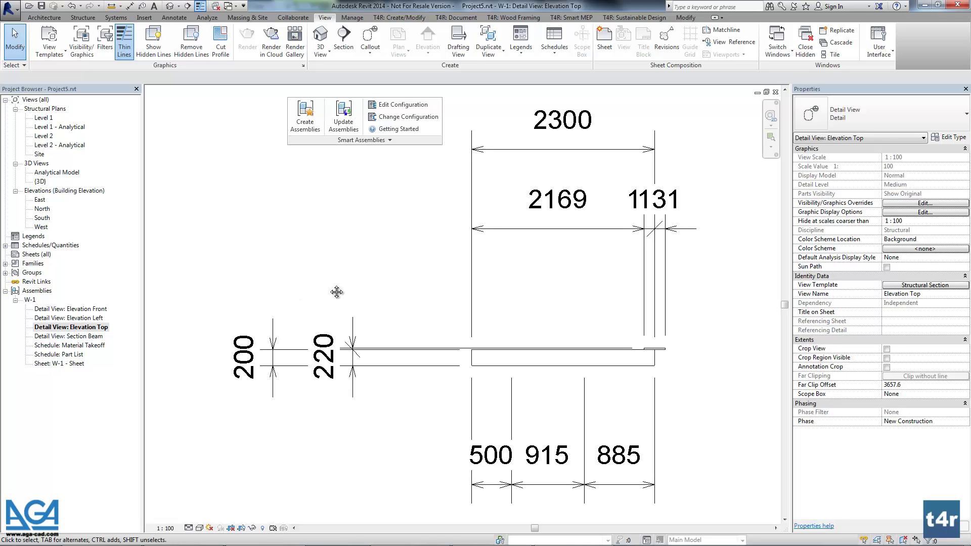
middle_drag(334, 290, 320, 283)
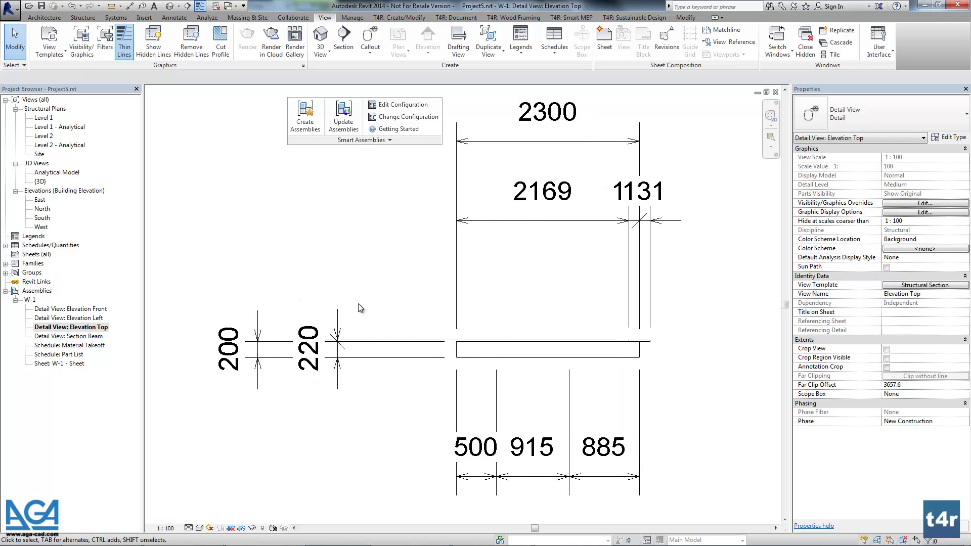
click(901, 286)
click(576, 213)
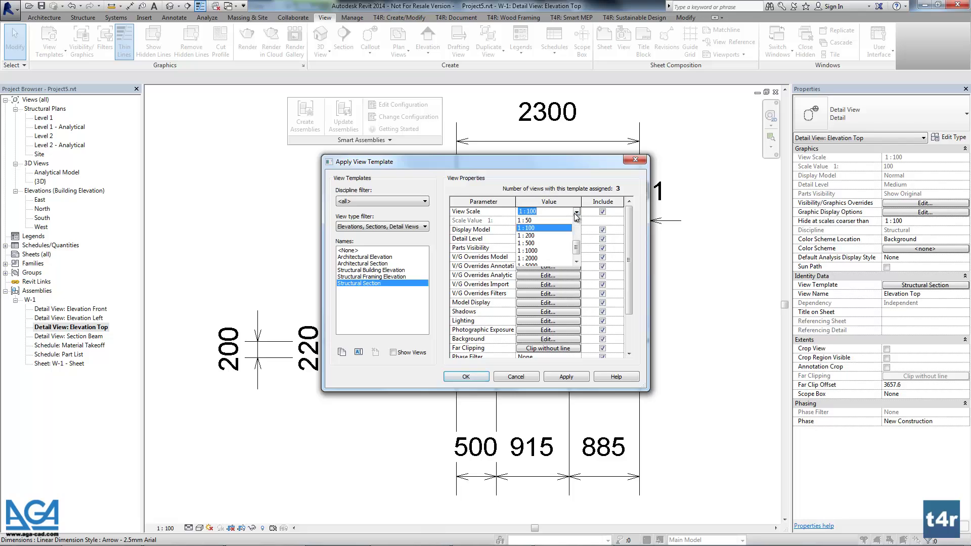
scroll(577, 243, up, 2)
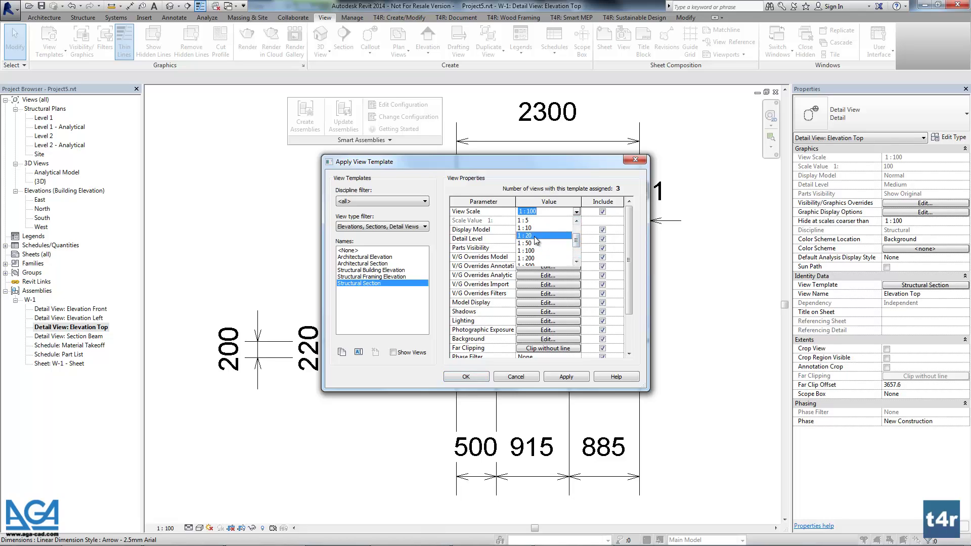
click(544, 243)
click(566, 377)
click(466, 377)
- Update the W-1 assembly so Elevation Top regenerates at 1 : 20
middle_drag(401, 313, 373, 300)
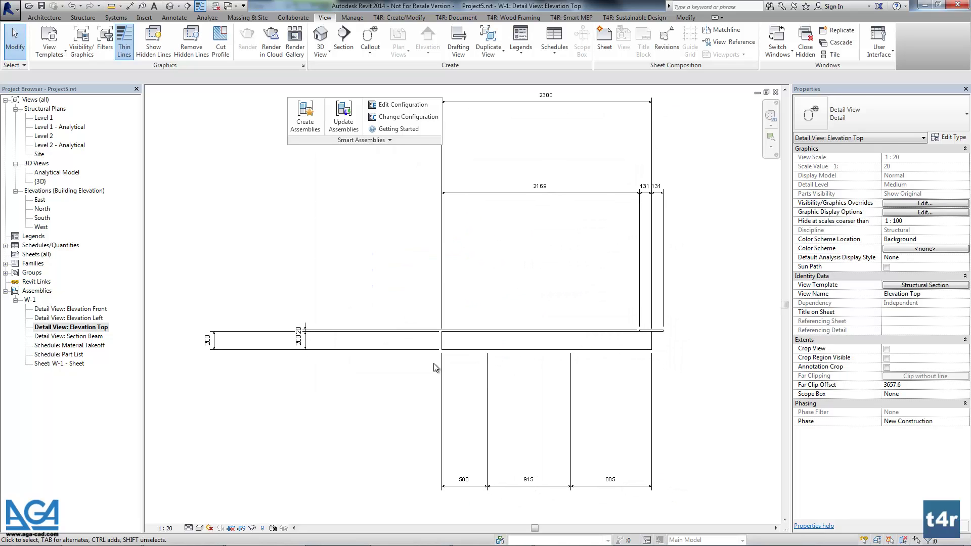
click(468, 349)
click(354, 123)
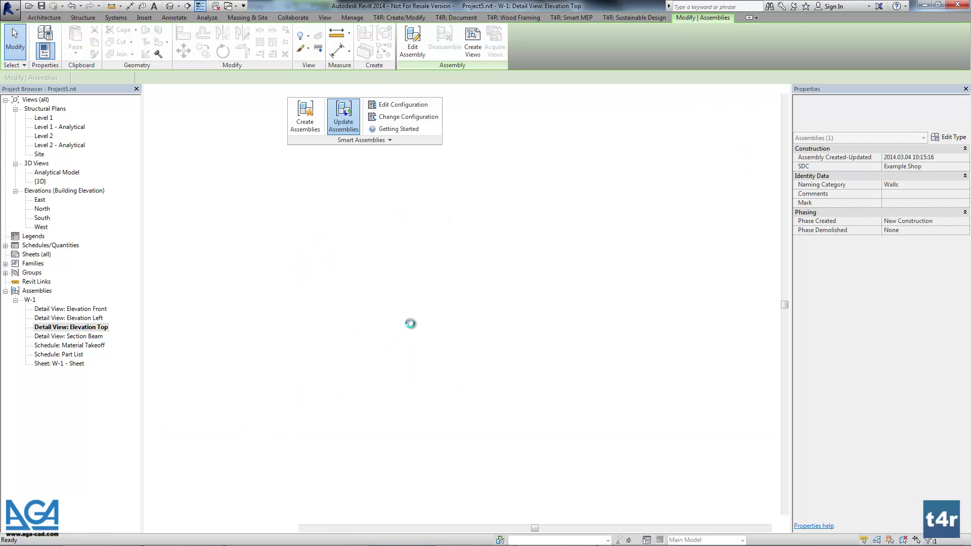
scroll(217, 237, down, 3)
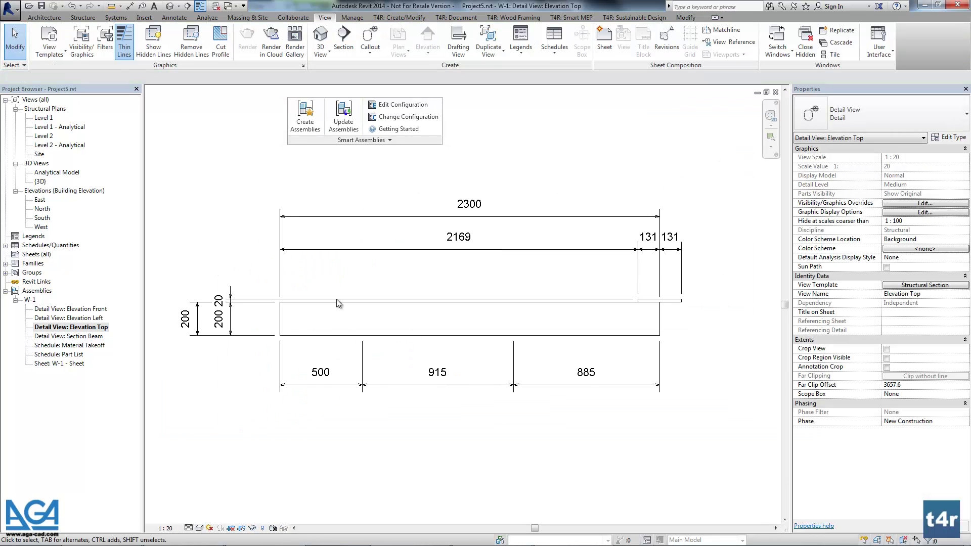
- Open W-1's Section Beam, Elevation Left and Elevation Front views, then expand the Smart Assemblies panel
double_click(80, 337)
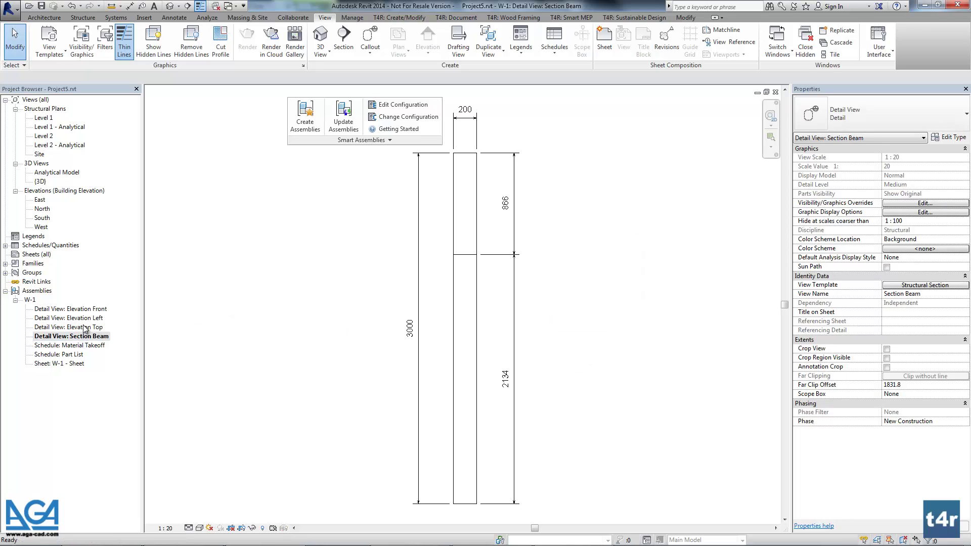
double_click(83, 318)
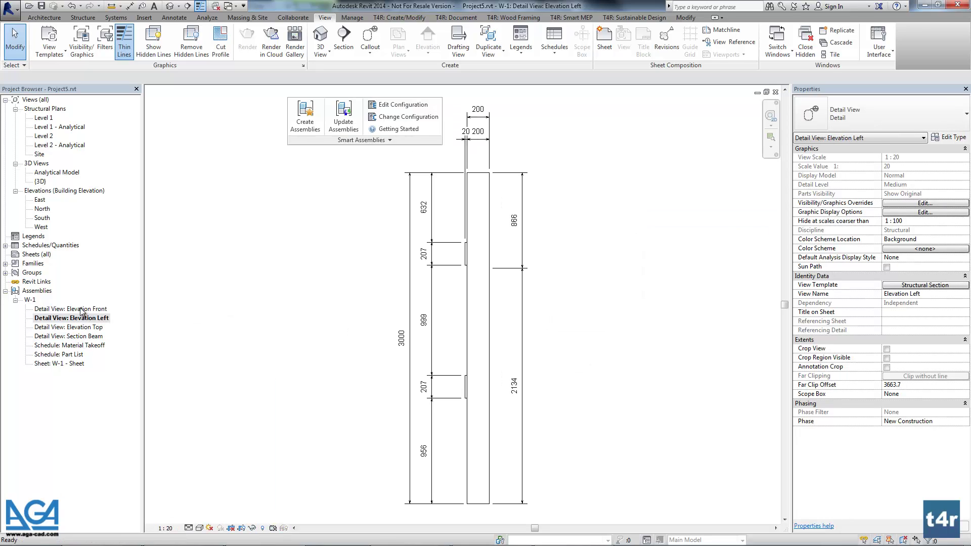
double_click(81, 309)
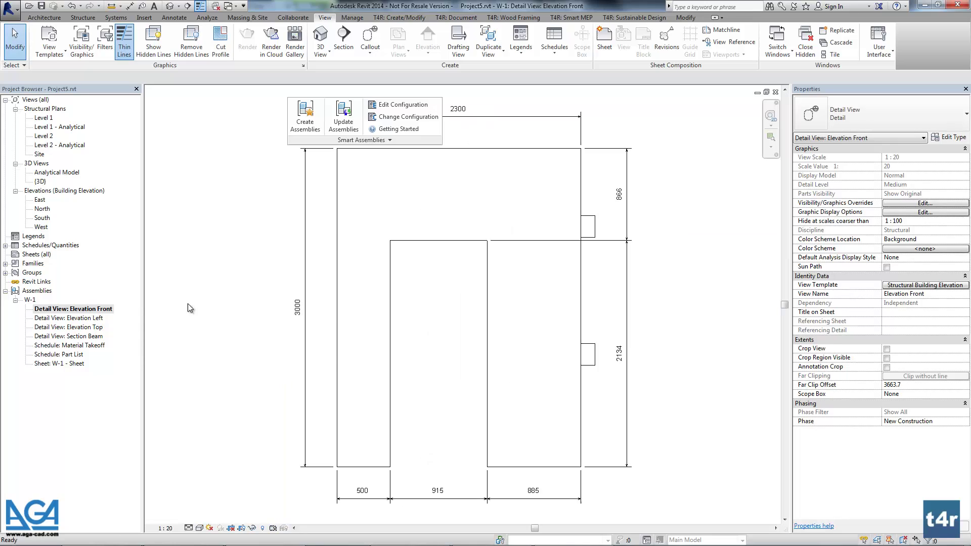
scroll(233, 286, down, 2)
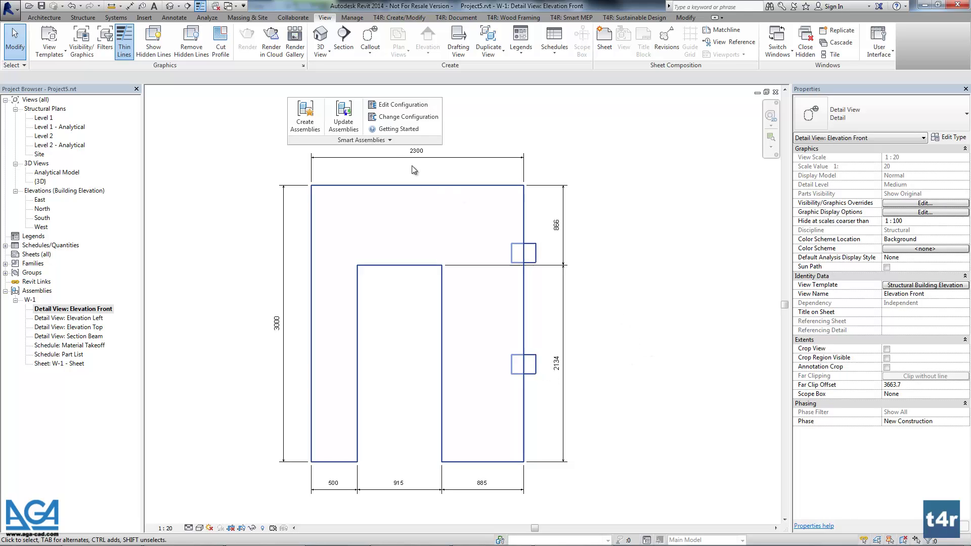
click(388, 140)
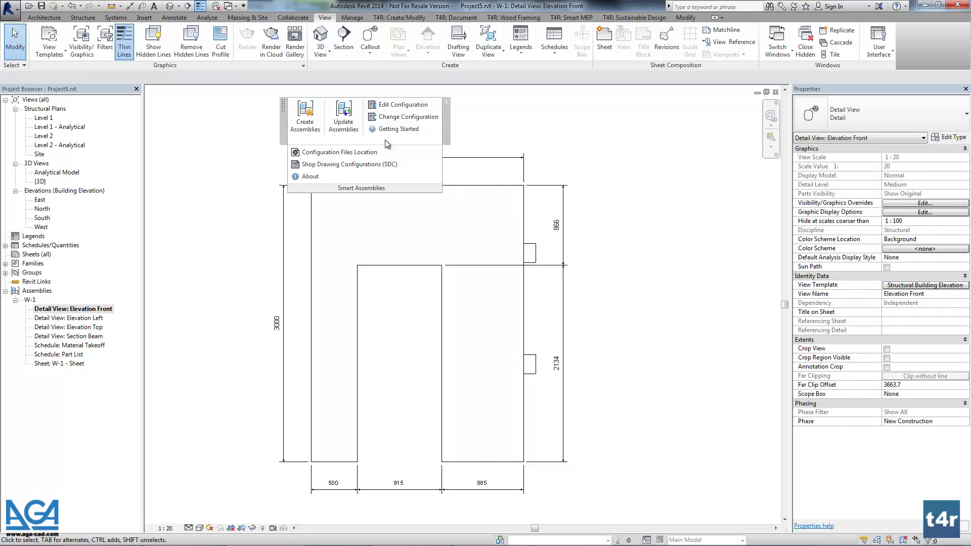
- From Shop Drawing Configurations, open the Example Dimensioning rules for editing and move that window aside
click(376, 166)
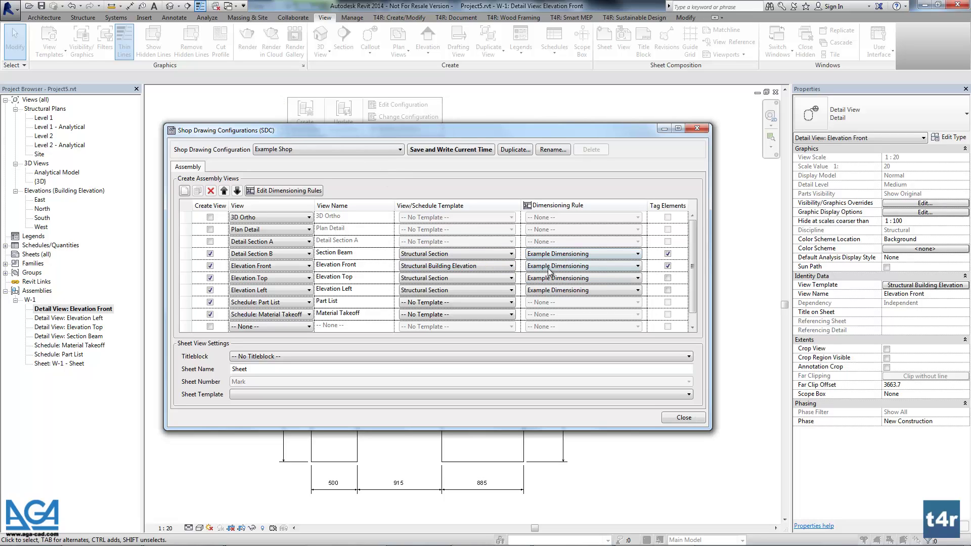
click(304, 195)
drag(371, 129, 415, 101)
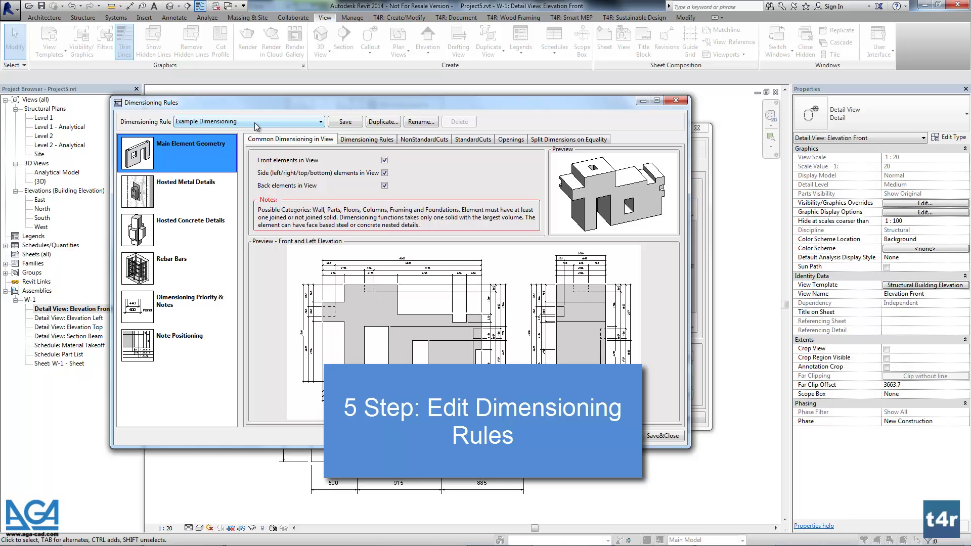
- Keep Example Dimensioning as the rule and review the main geometry dimension types, leaving totals unchanged
click(321, 122)
click(322, 127)
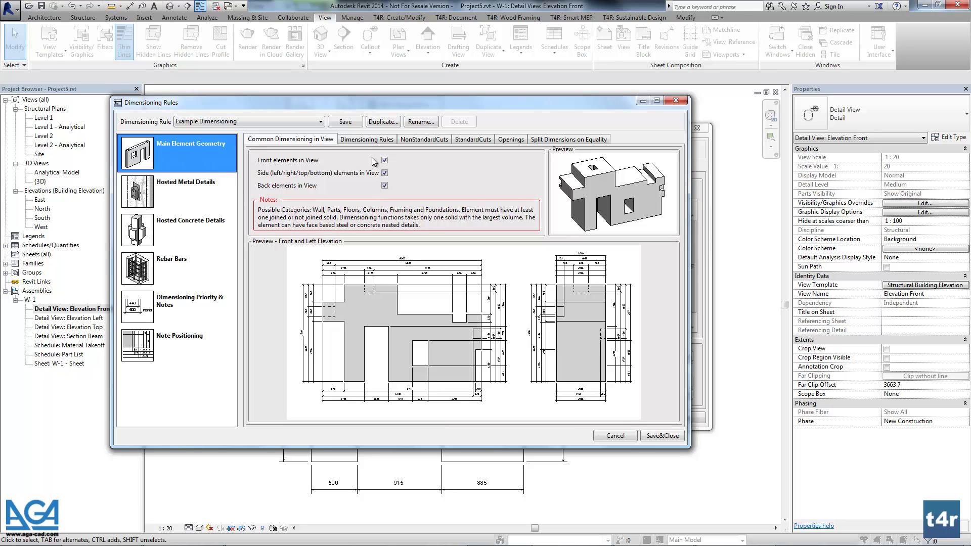
click(374, 141)
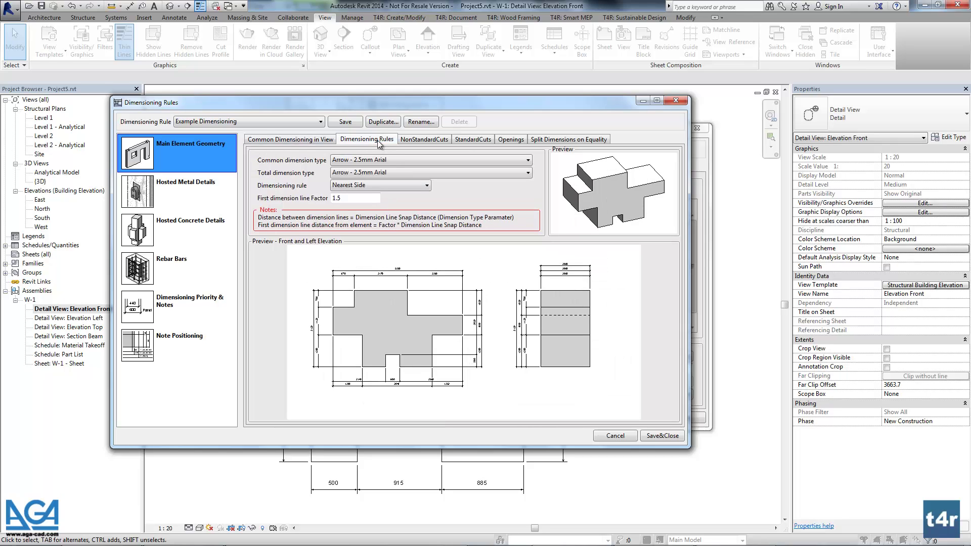
click(389, 174)
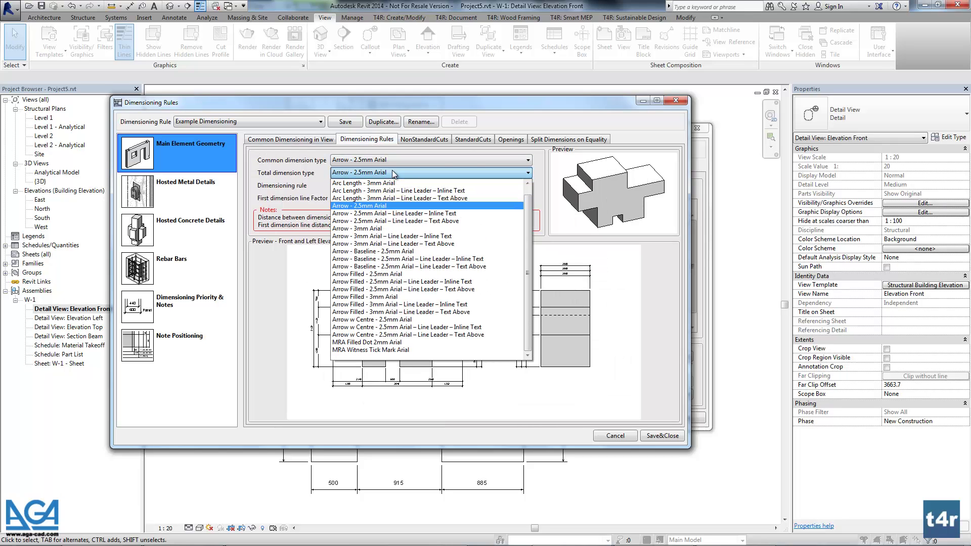
click(394, 174)
- Browse the NonStandardCuts, StandardCuts, Openings and Split tabs, then select Hosted Metal Details
click(424, 139)
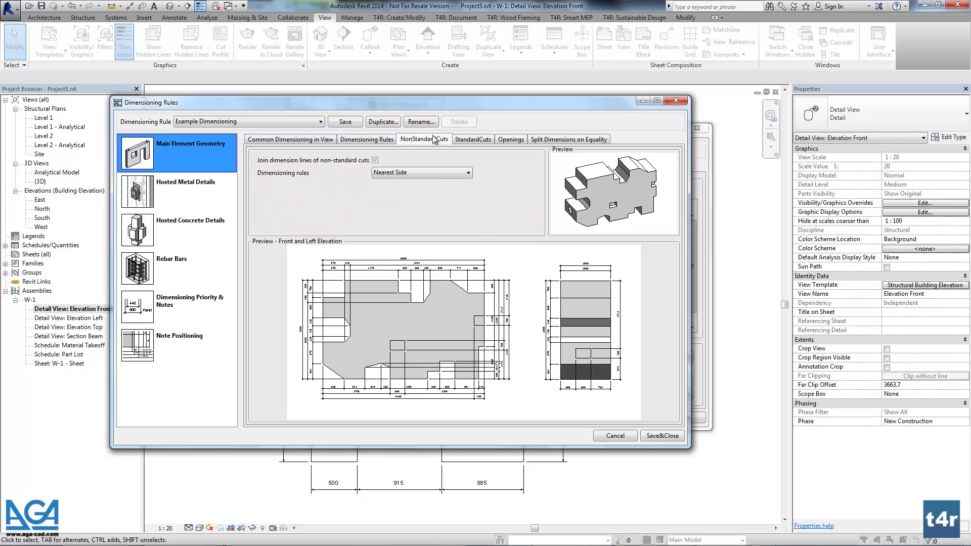
click(474, 141)
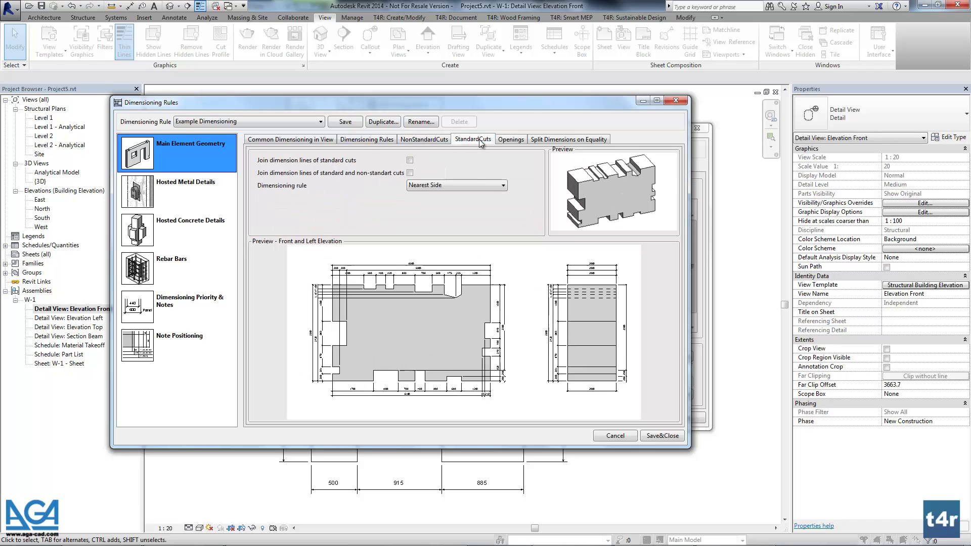
click(512, 141)
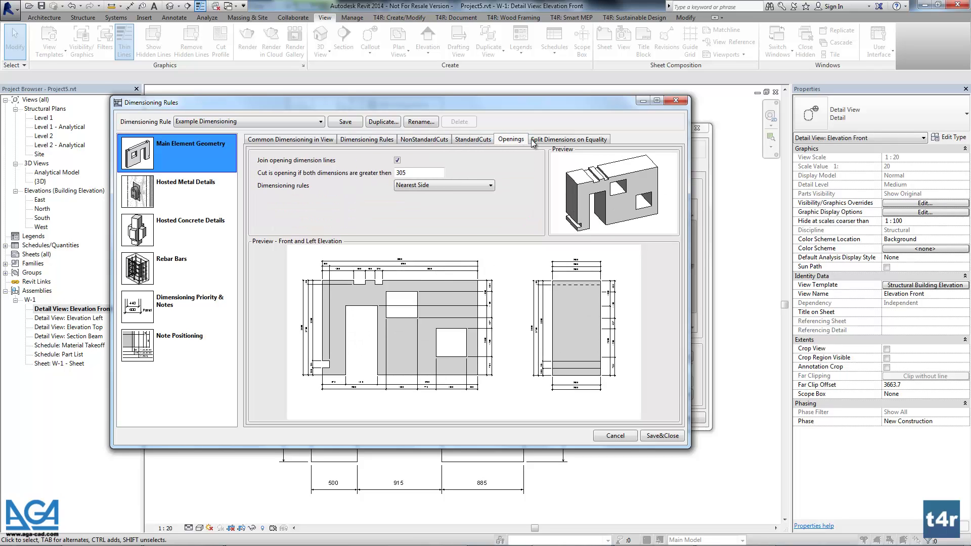
click(553, 140)
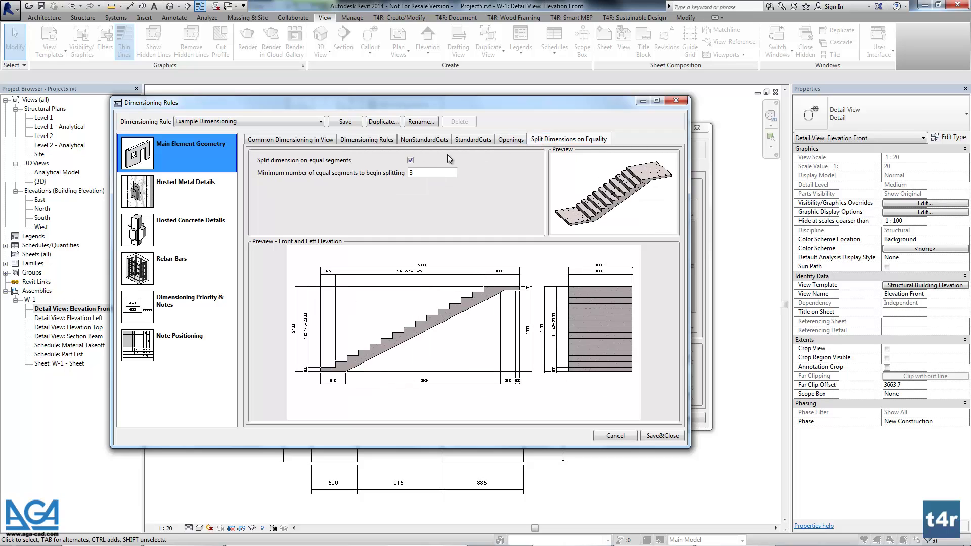
click(192, 186)
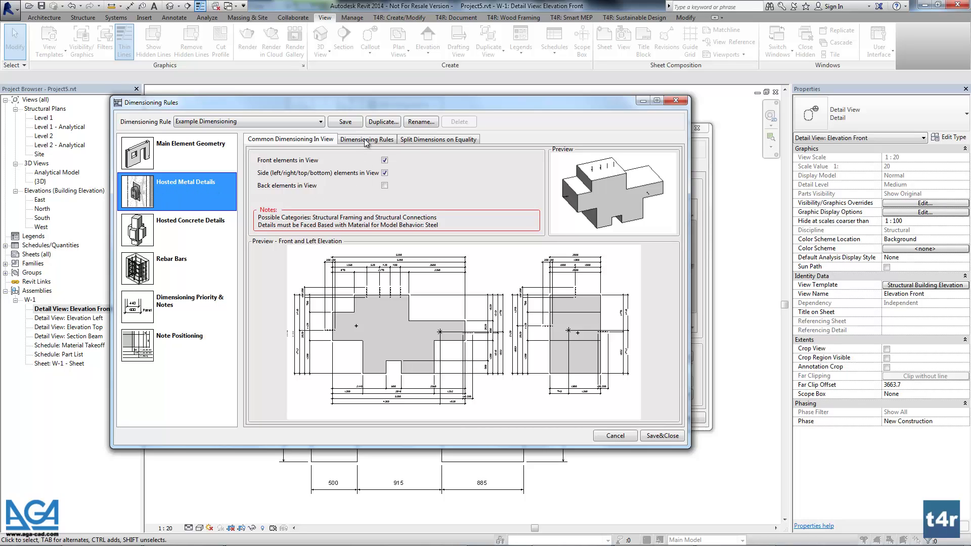
- Include back elements for Hosted Metal Details, keep equal-segment splitting on, and save the Example Dimensioning rule
click(385, 186)
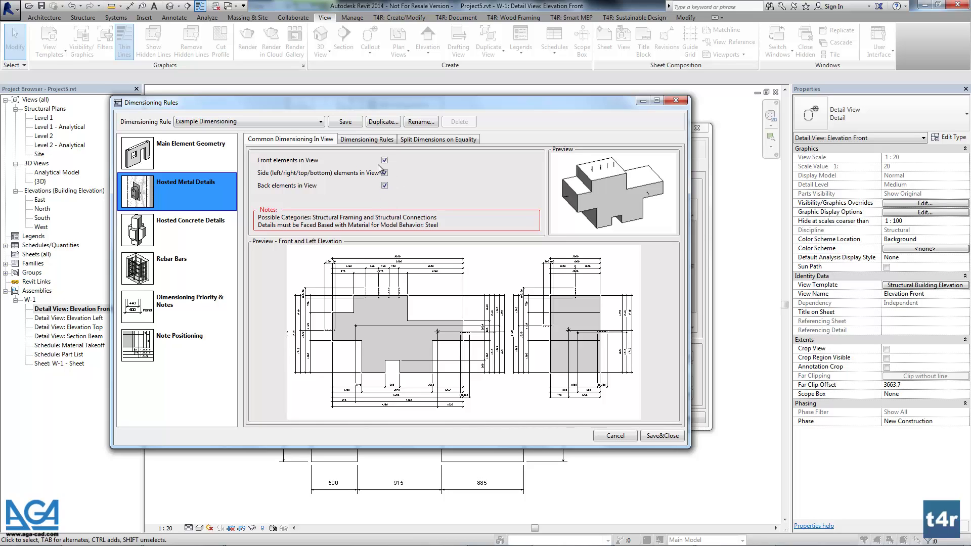
click(377, 141)
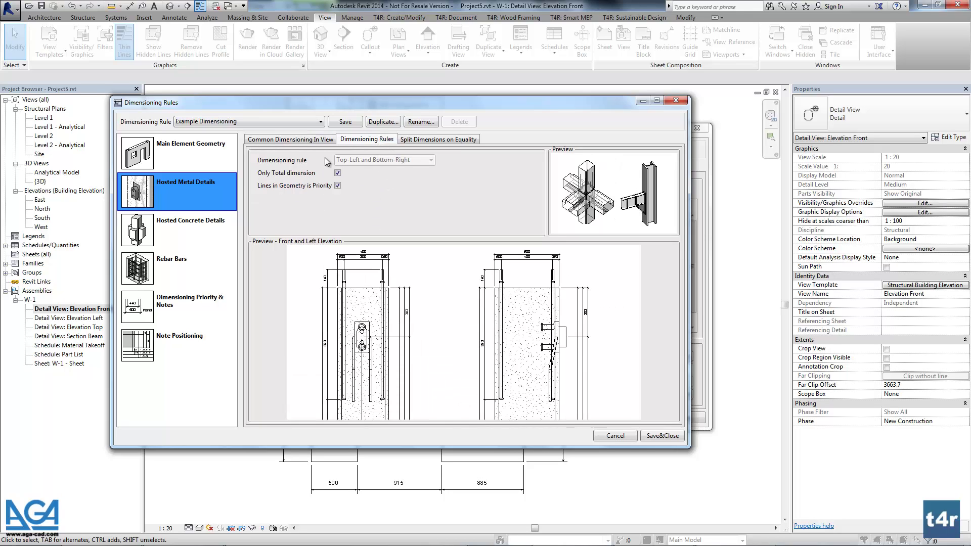
click(433, 141)
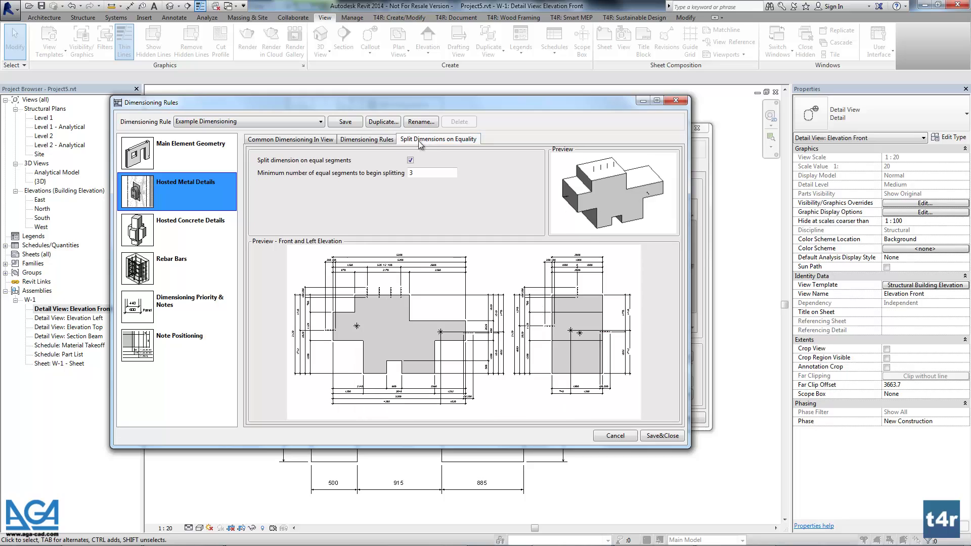
click(410, 161)
click(410, 160)
click(292, 141)
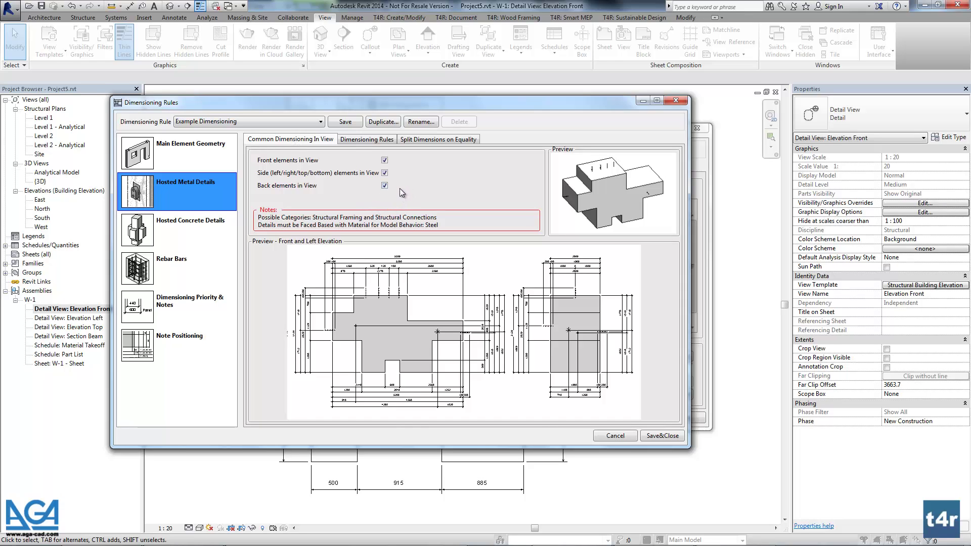
click(345, 121)
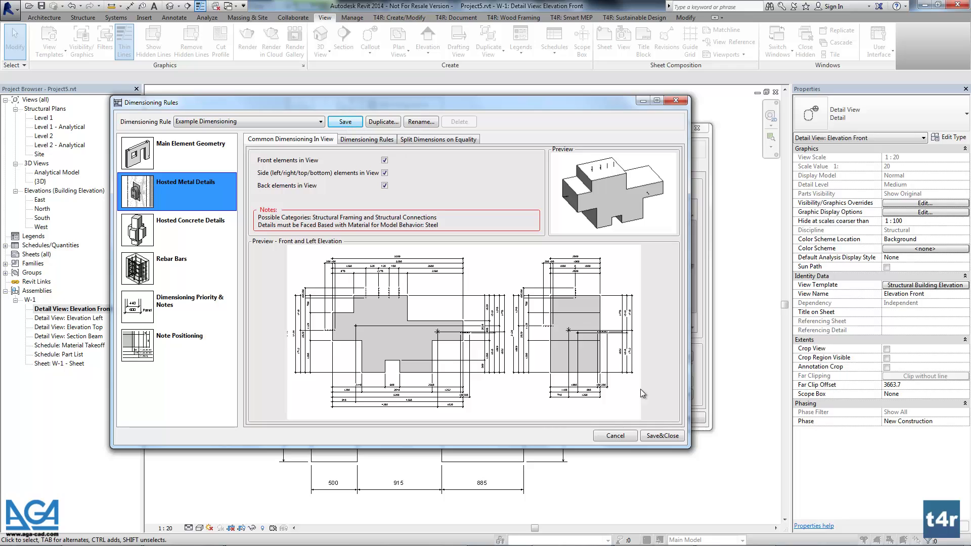
click(662, 435)
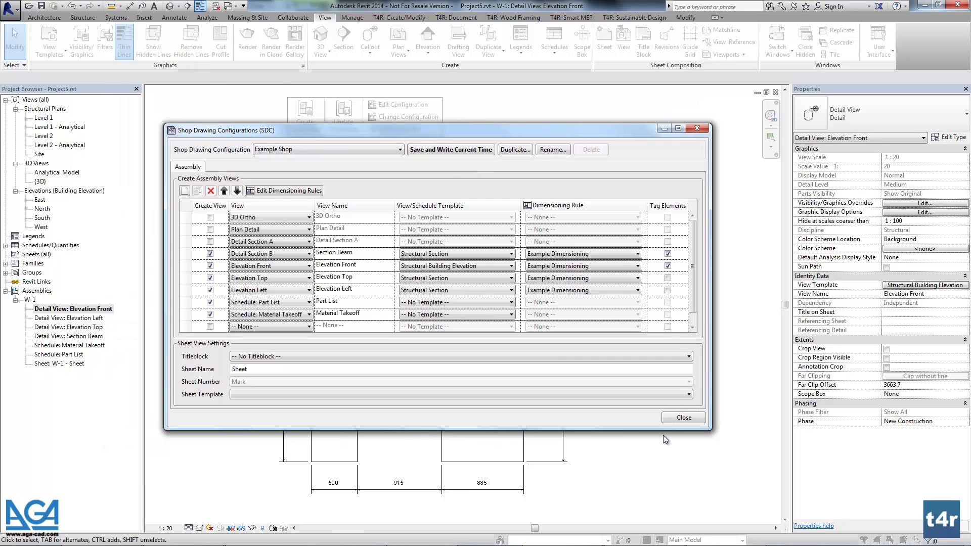
- Set the Example Shop configuration's titleblock to A1 metric and save it with the current time
click(425, 149)
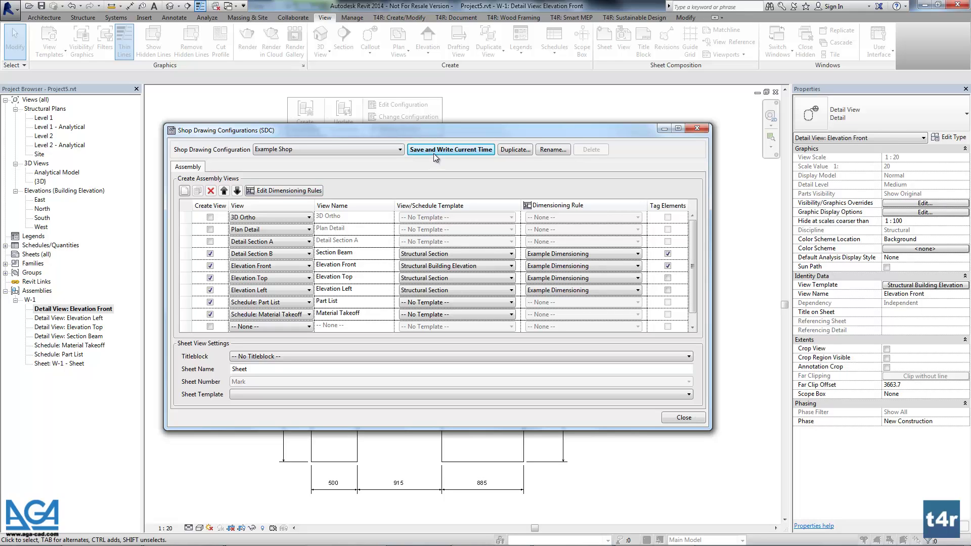
click(287, 357)
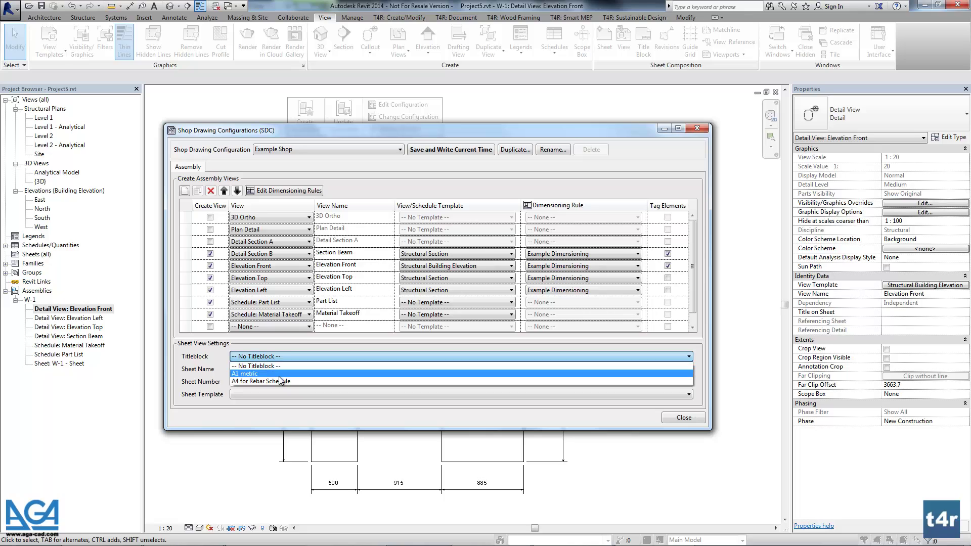
click(280, 374)
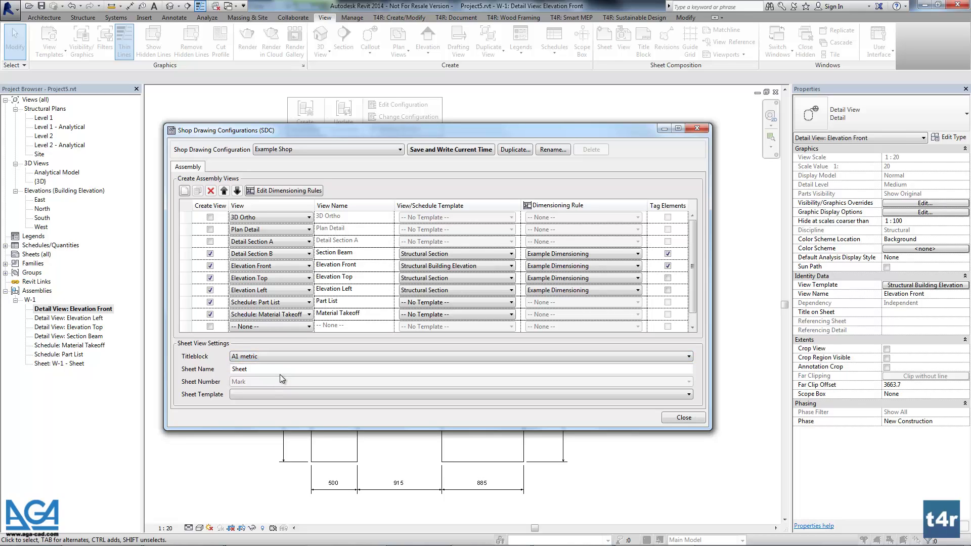
click(451, 152)
- Run Update Assemblies on W-1, check the new right-hand hosted-detail dimensions, and reopen SDC
click(684, 417)
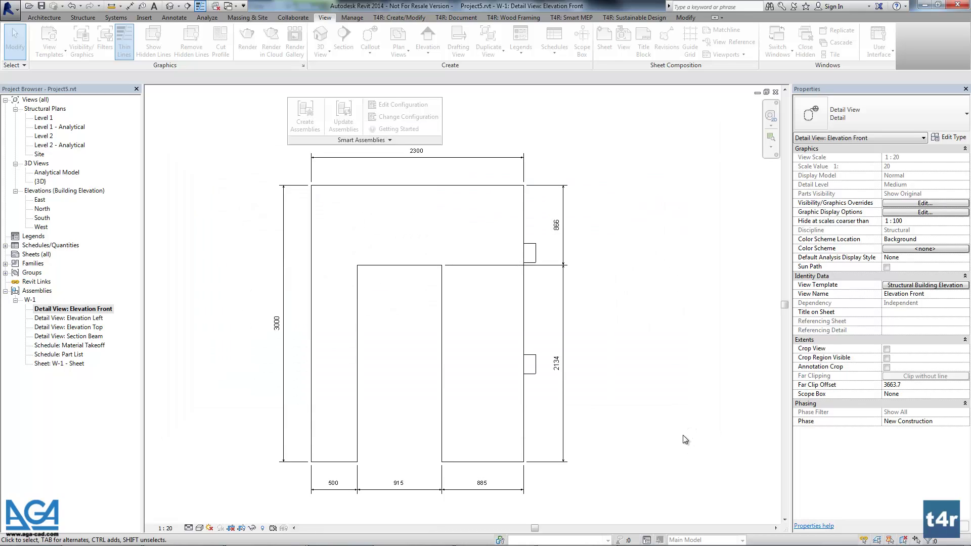
click(525, 302)
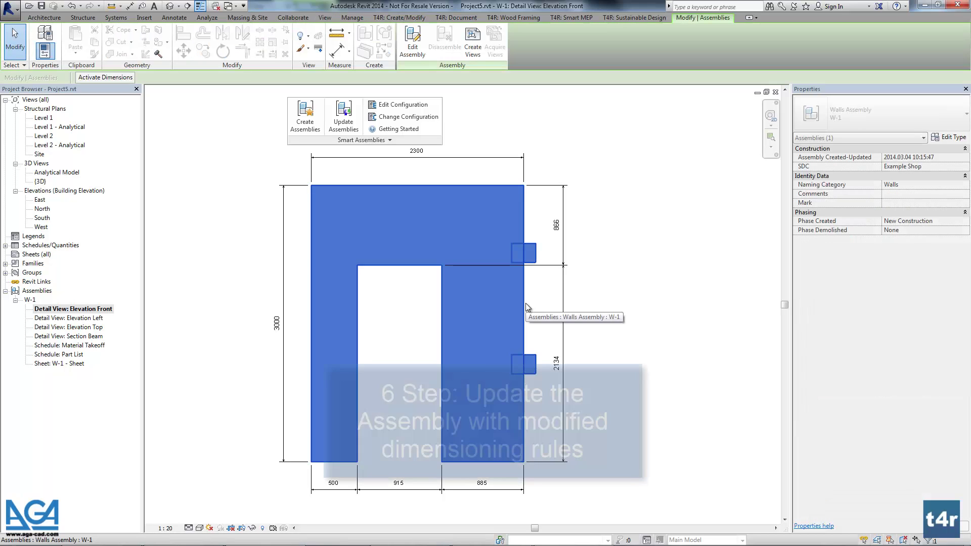
click(344, 116)
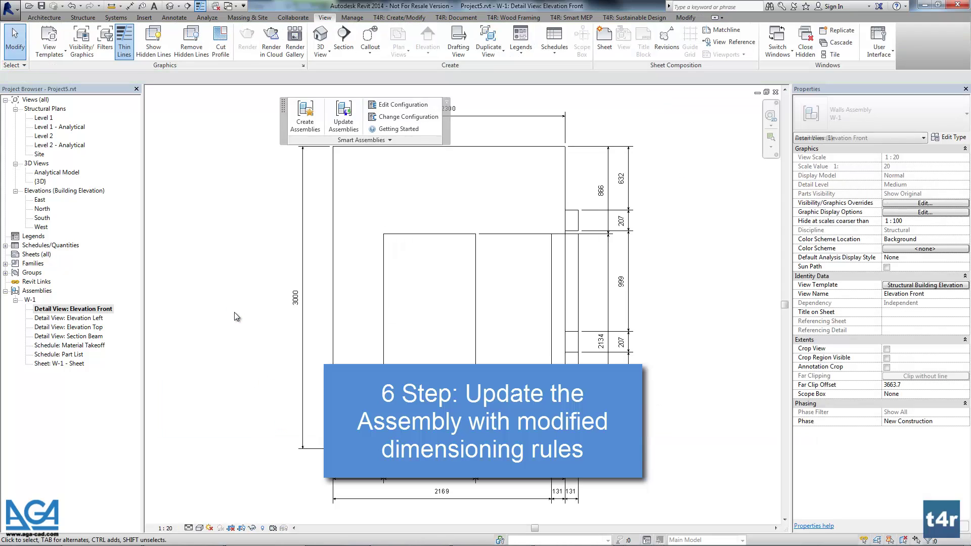
middle_drag(661, 329, 614, 346)
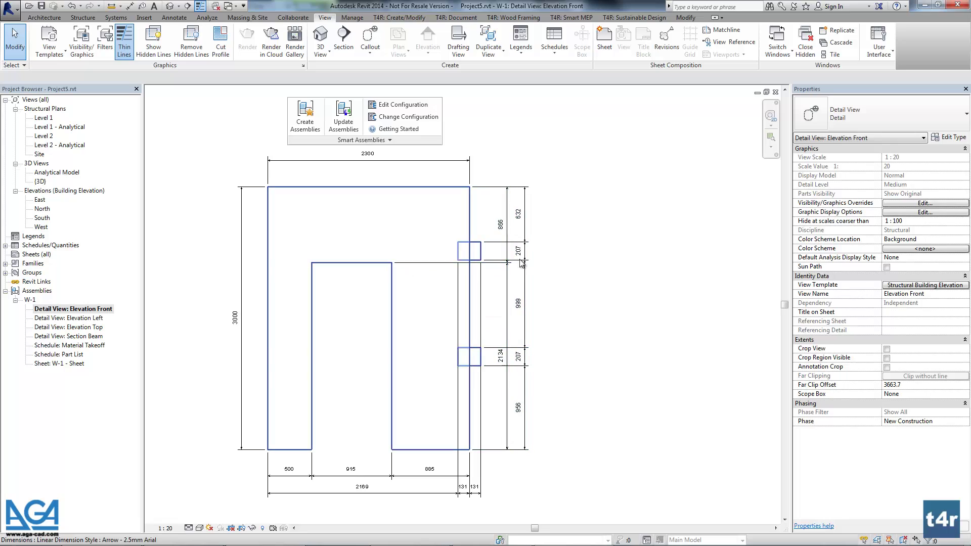
middle_drag(591, 267, 607, 267)
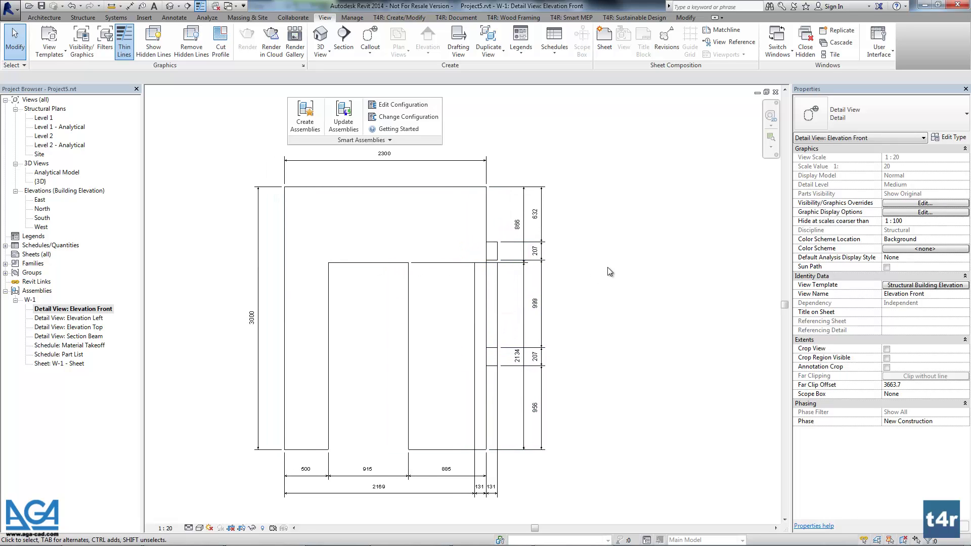
click(381, 140)
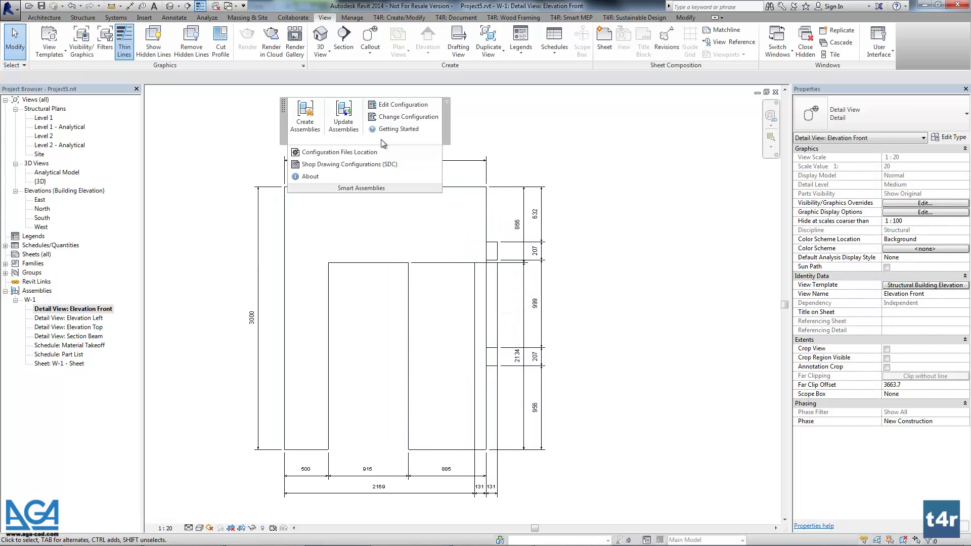
click(350, 164)
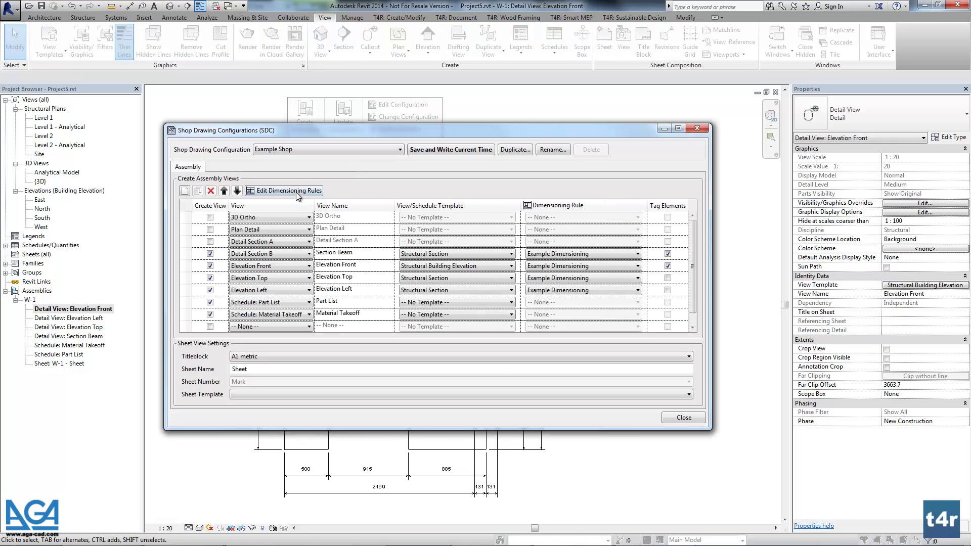
- Review the Example Dimensioning rules' Dimensioning Priority & Notes settings, then save and close them
click(308, 190)
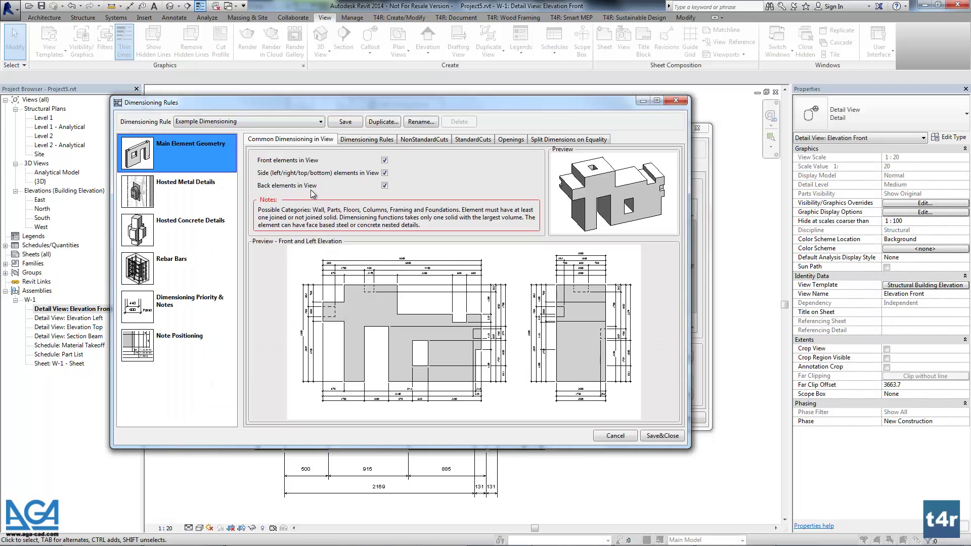
click(169, 309)
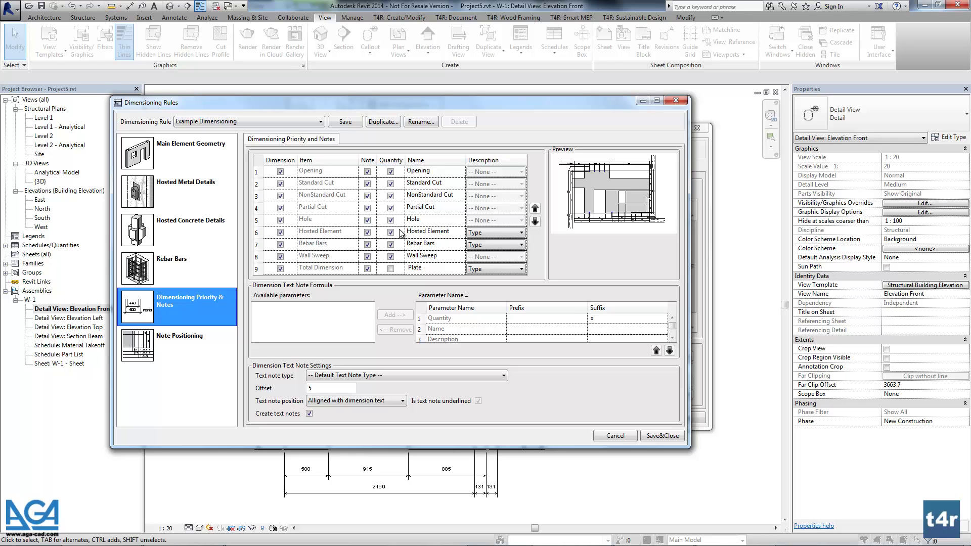
click(659, 437)
click(686, 416)
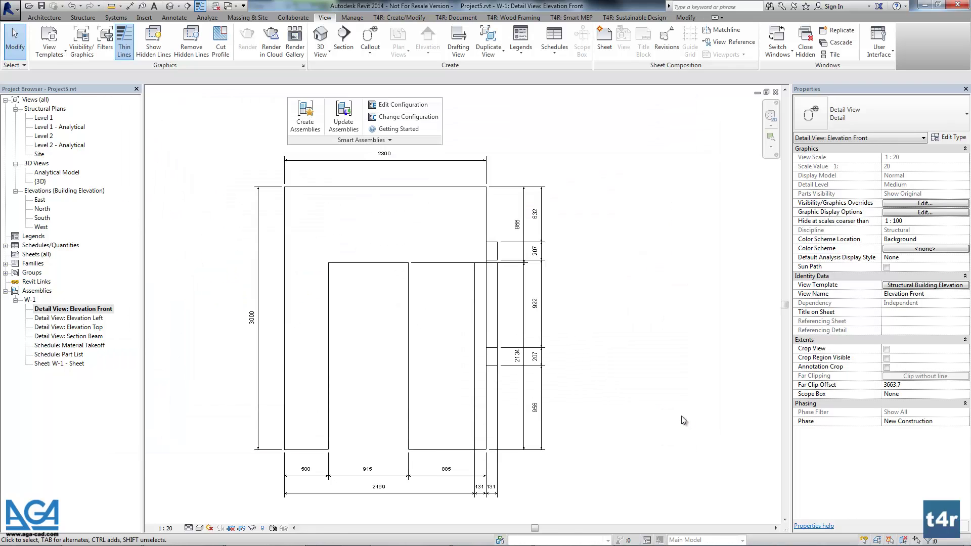
double_click(69, 365)
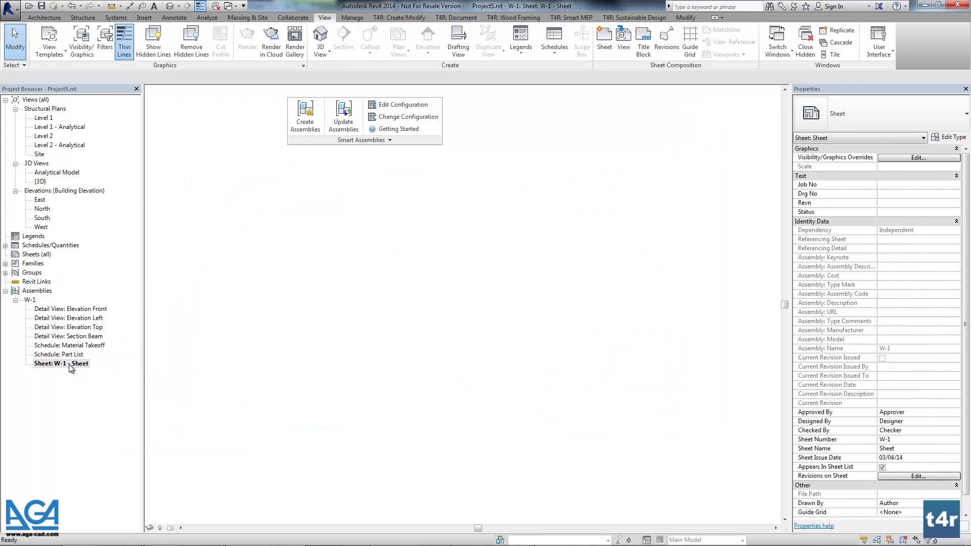
double_click(89, 308)
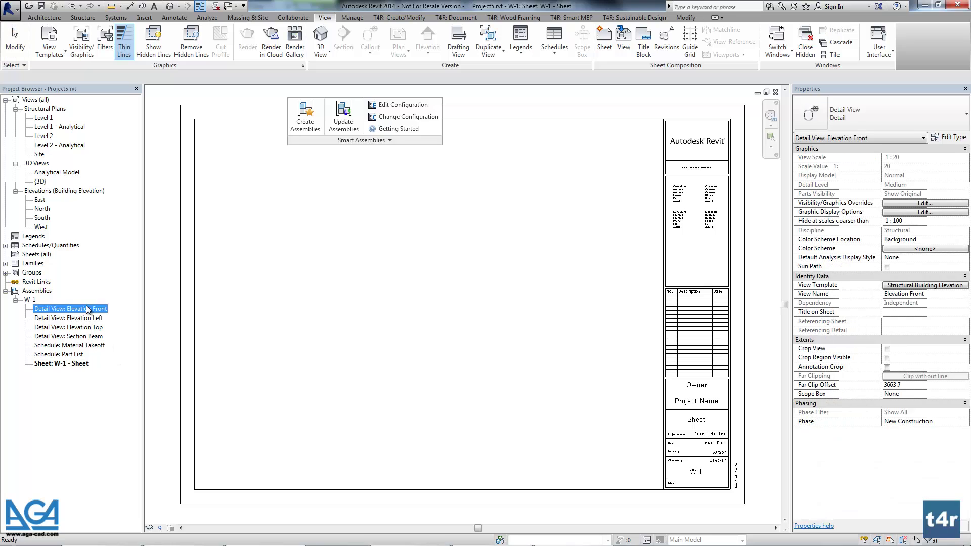